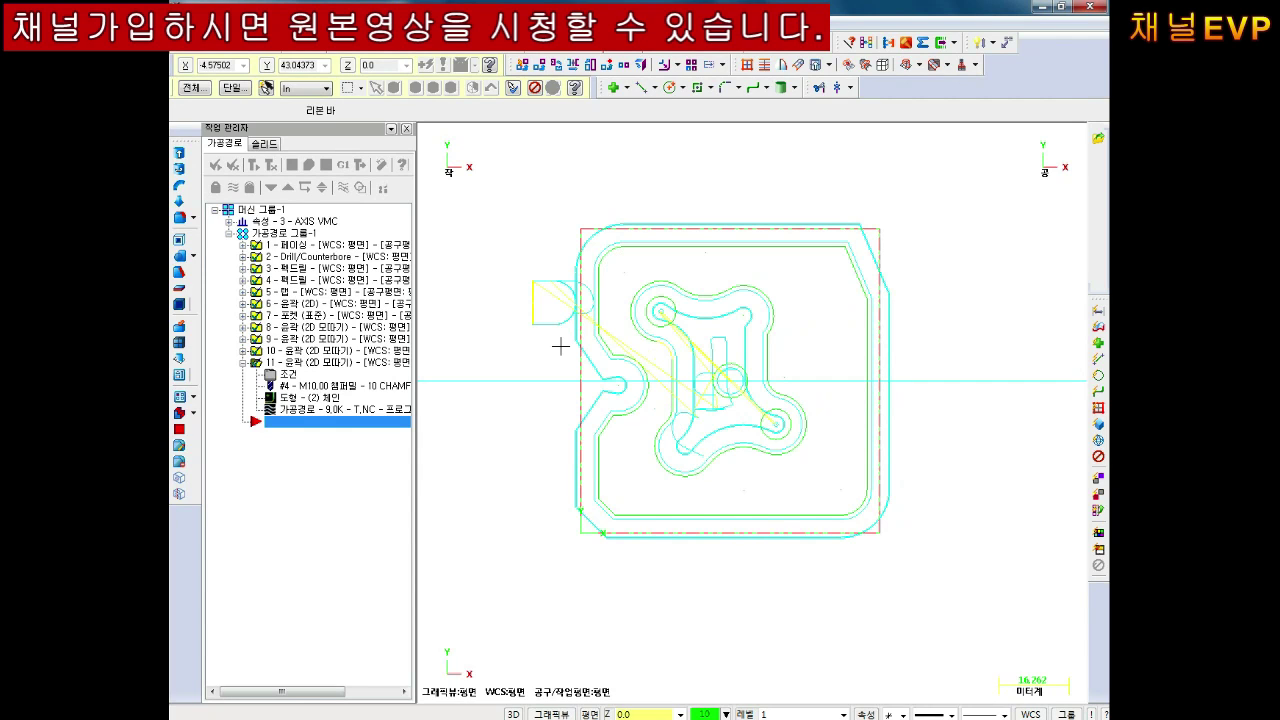
- In isometric view, drag operation 5 below operation 11, then select all operations
left_click(576, 66)
scroll(795, 535, "up", 1)
scroll(805, 525, "up", 1)
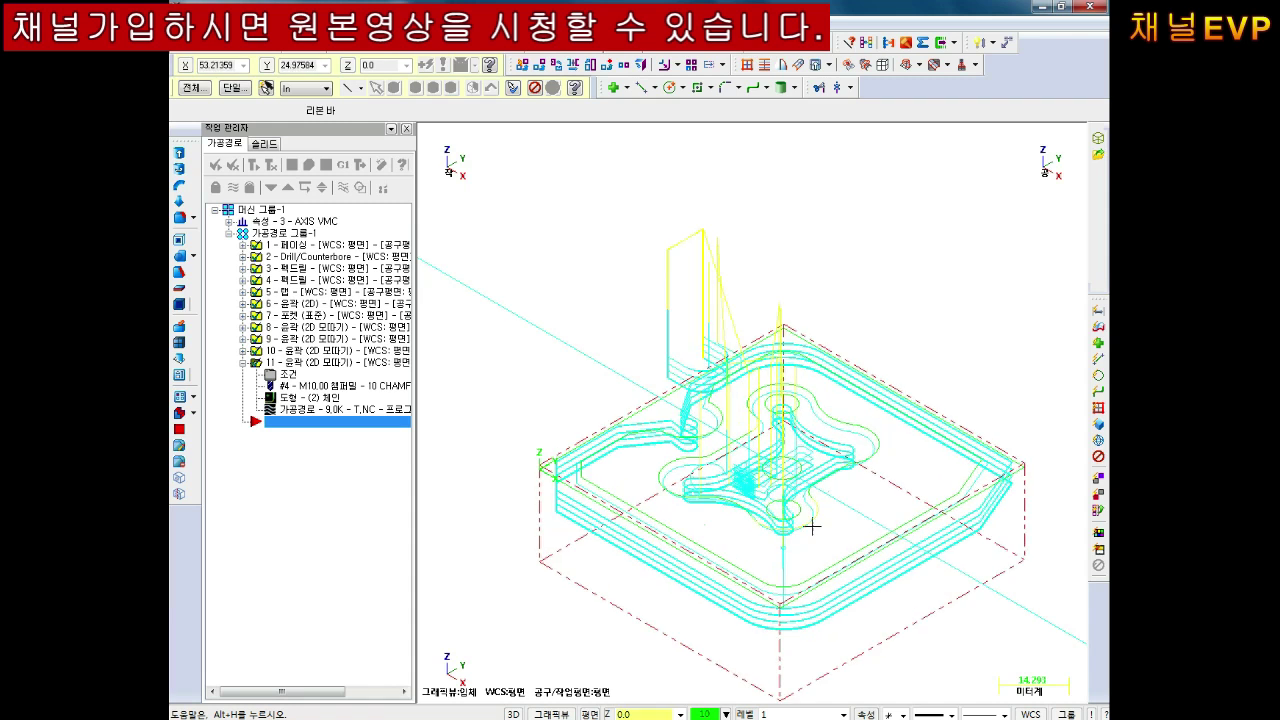
scroll(778, 441, "up", 1)
scroll(778, 441, "up", 1)
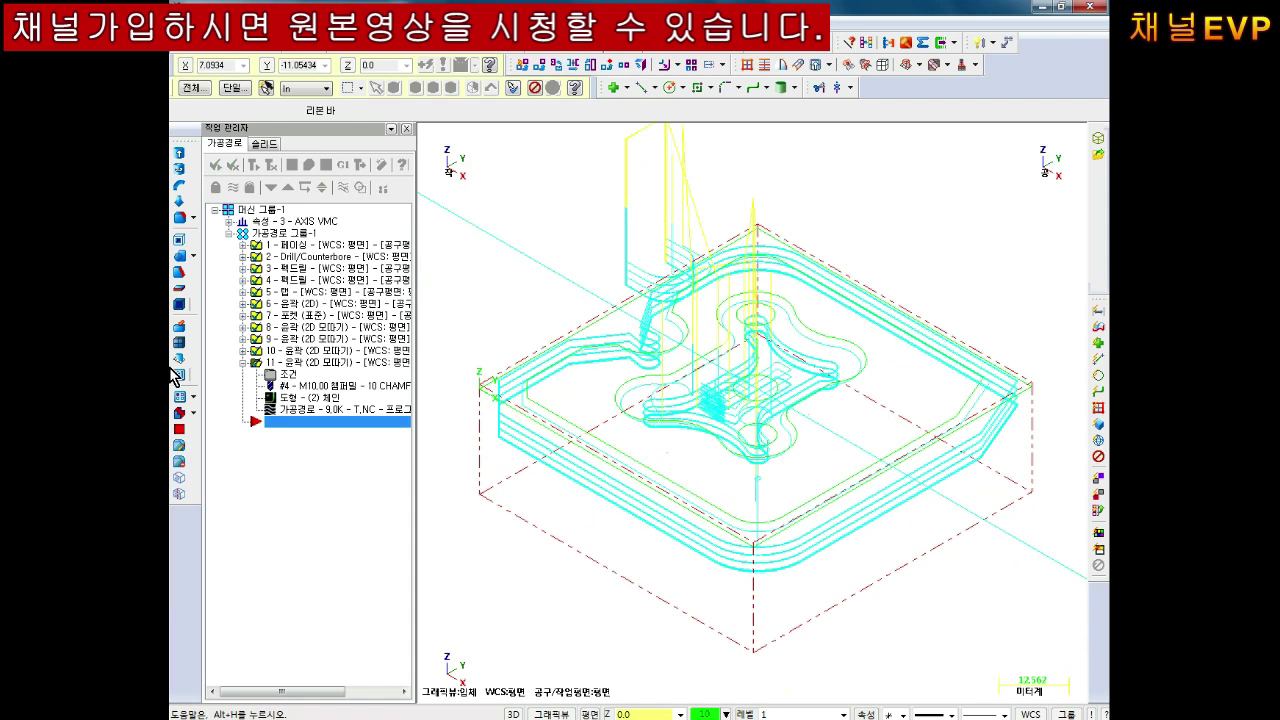
left_click(286, 294)
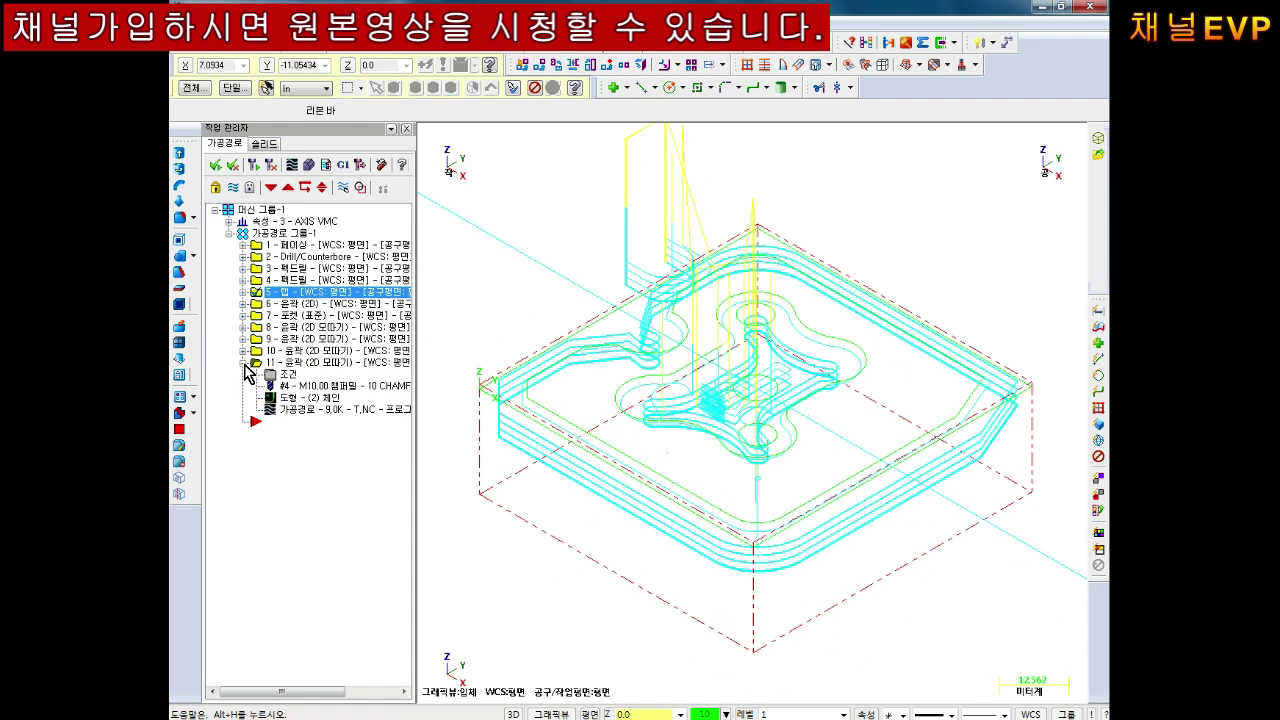
left_click(243, 362)
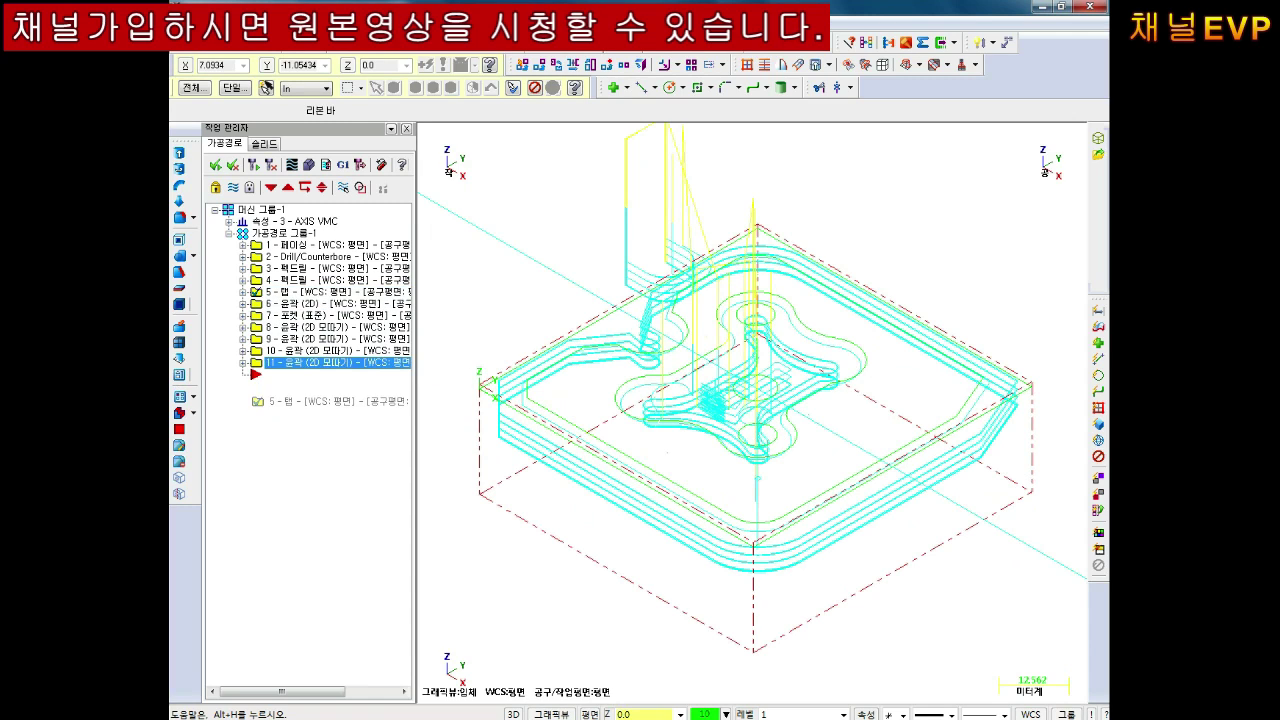
left_click_drag(285, 291, 290, 366)
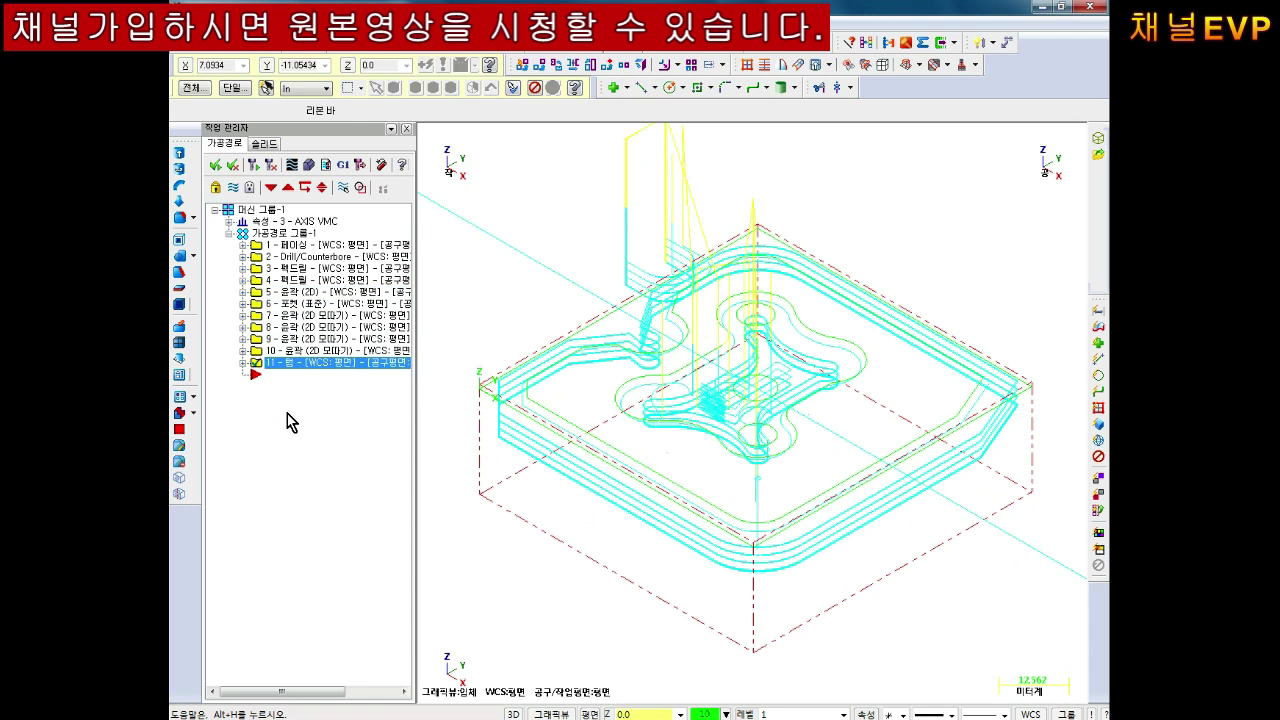
left_click(218, 164)
- Verify the selected operations in a maximized Simulator with Color Loop on, and play it
left_click(309, 165)
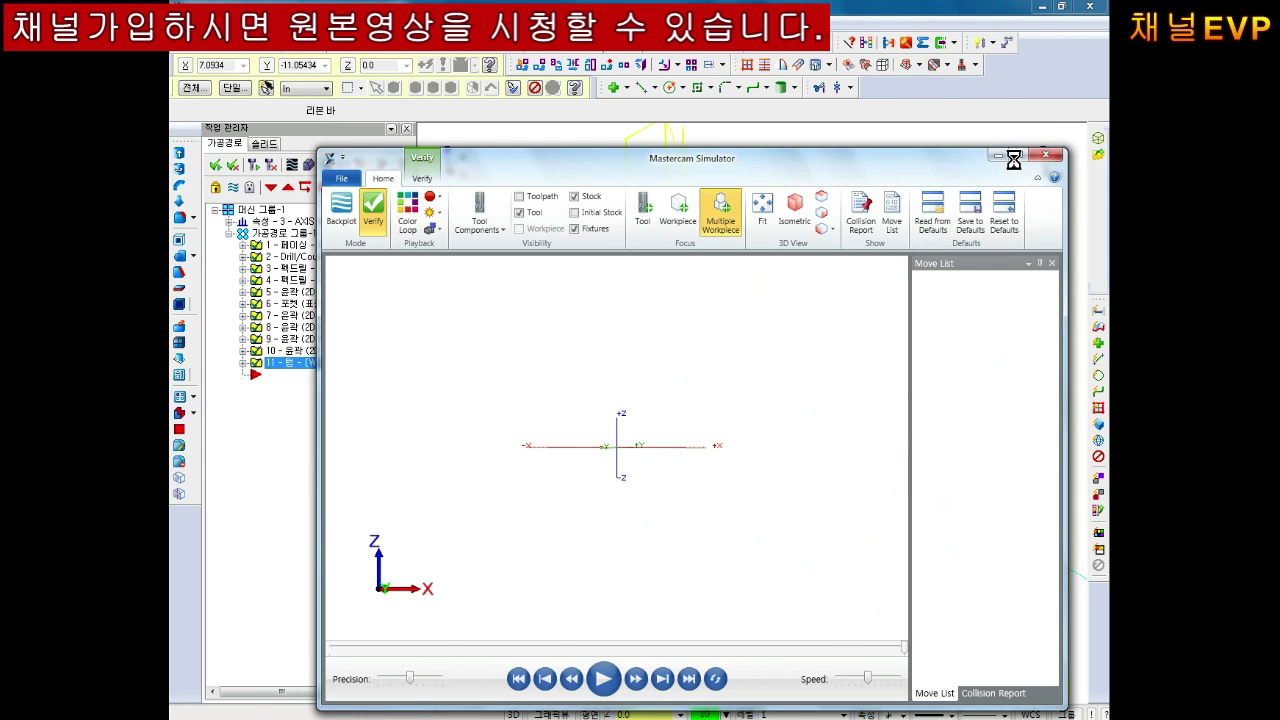
left_click(1019, 156)
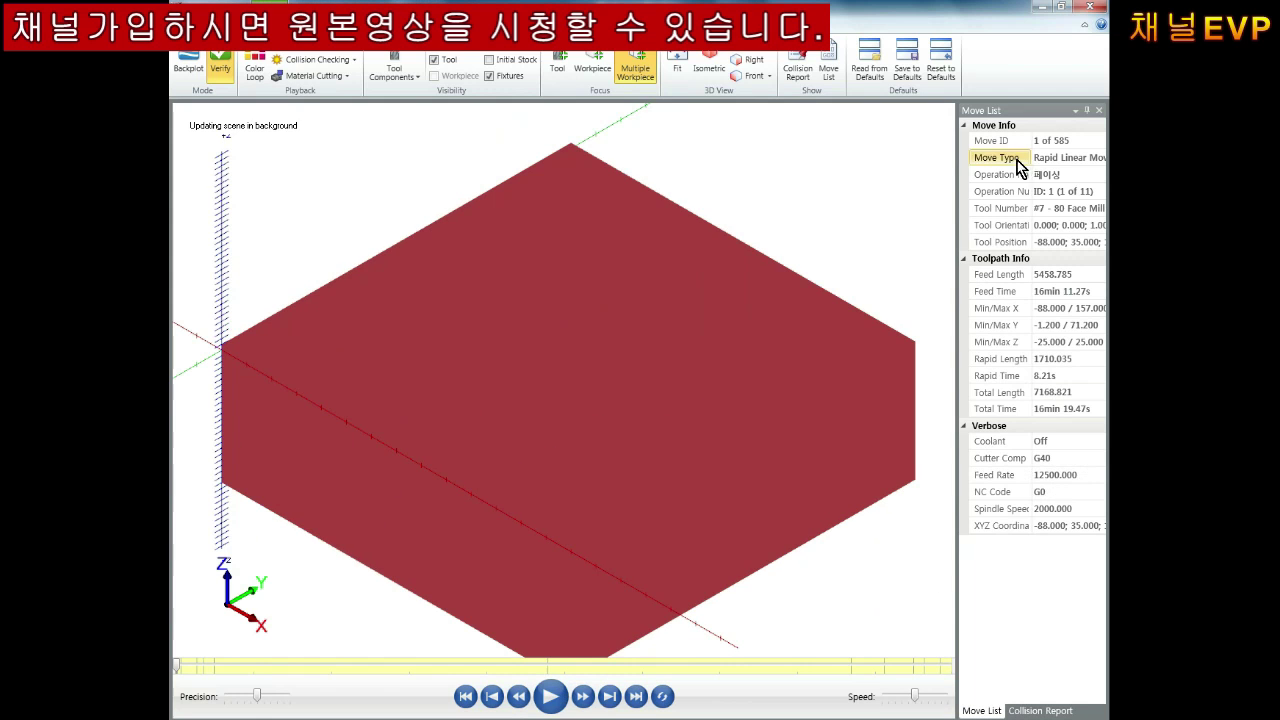
left_click(252, 62)
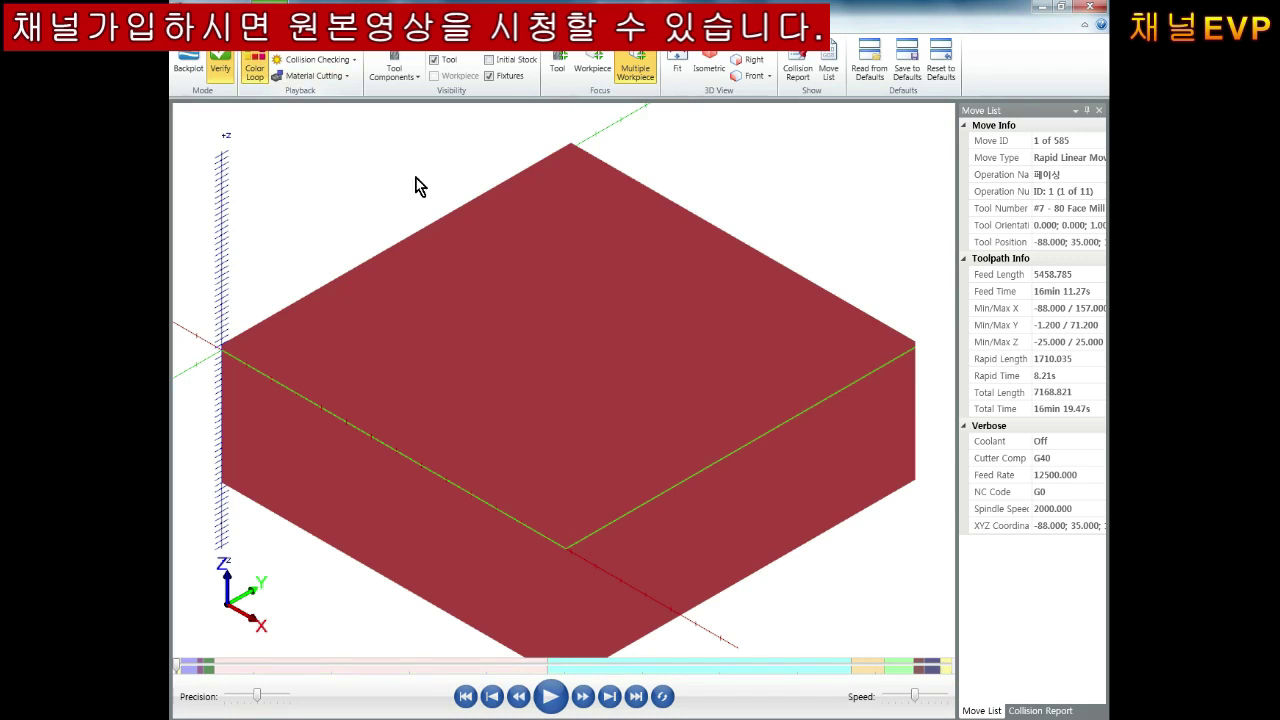
left_click(561, 700)
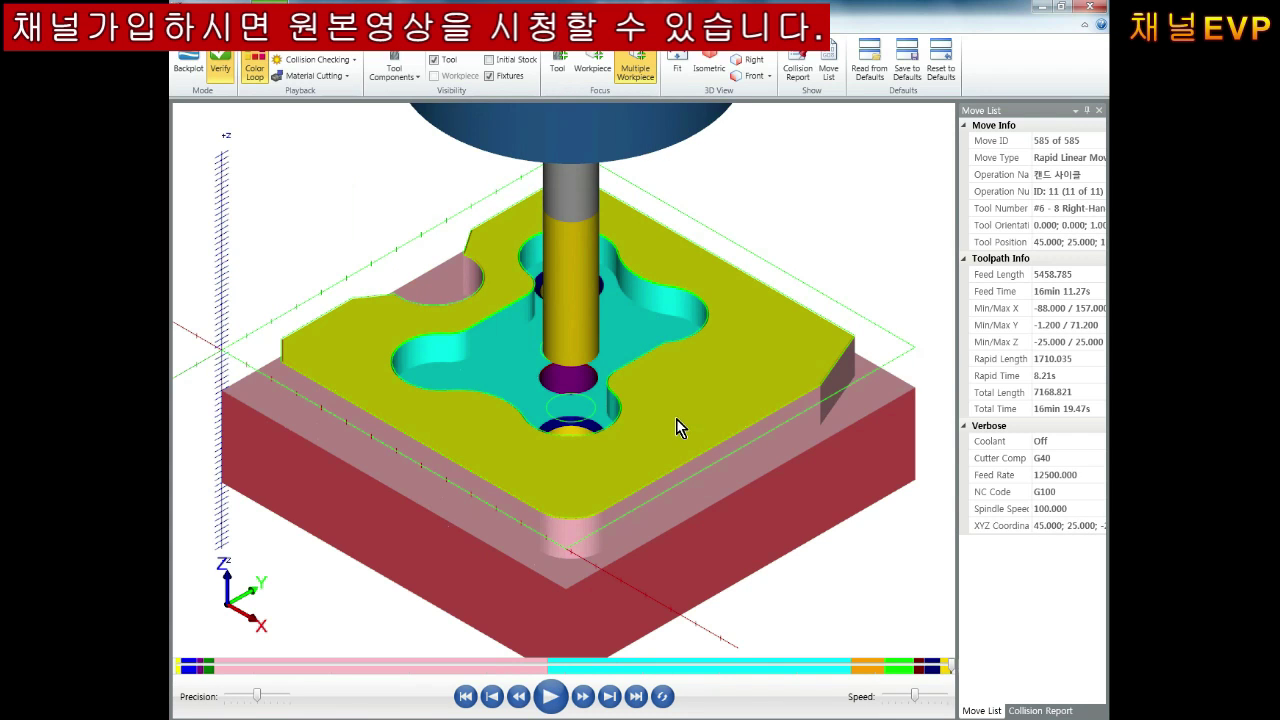
- Orbit and zoom around the machined plate to inspect its pockets and holes
middle_click_drag(631, 394, 554, 349)
scroll(552, 355, "up", 3)
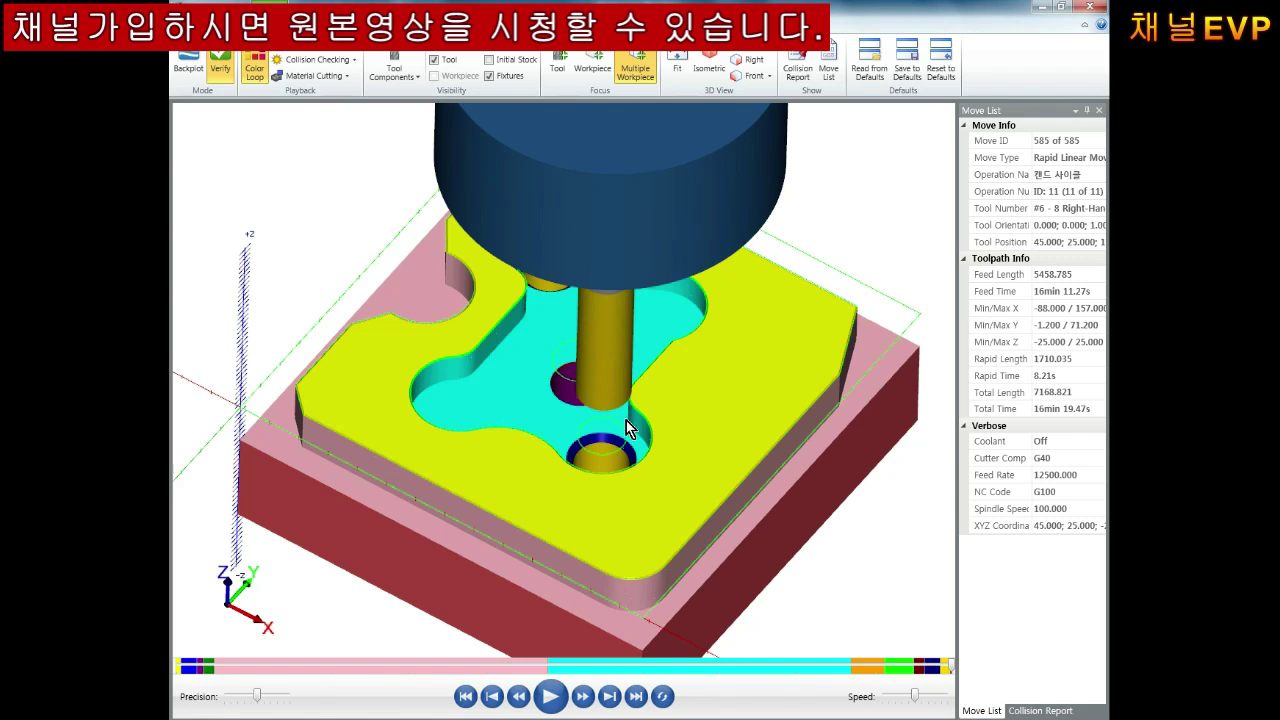
mouse_move(634, 483)
middle_mouse_down()
mouse_move(671, 449)
mouse_move(660, 469)
middle_mouse_up()
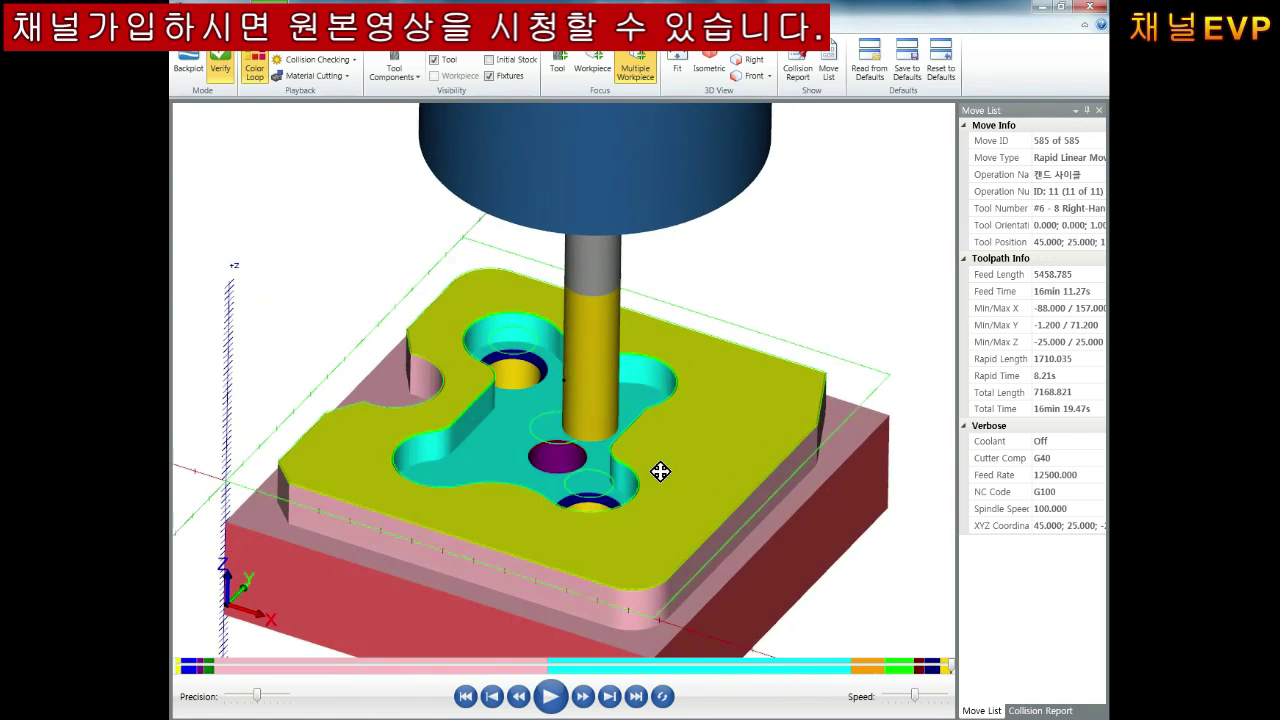
scroll(560, 388, "up", 3)
mouse_move(560, 388)
middle_mouse_down()
mouse_move(651, 369)
mouse_move(705, 386)
mouse_move(650, 423)
middle_mouse_up()
scroll(651, 369, "down", 3)
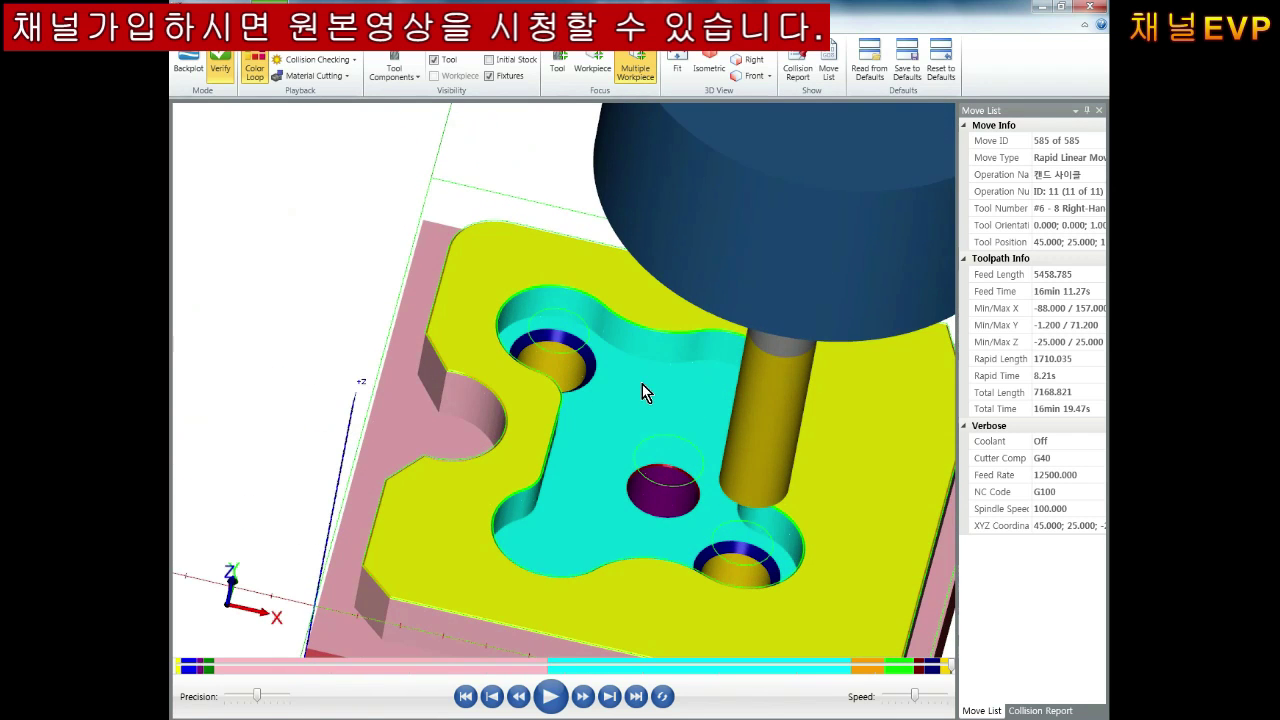
scroll(642, 384, "down", 2)
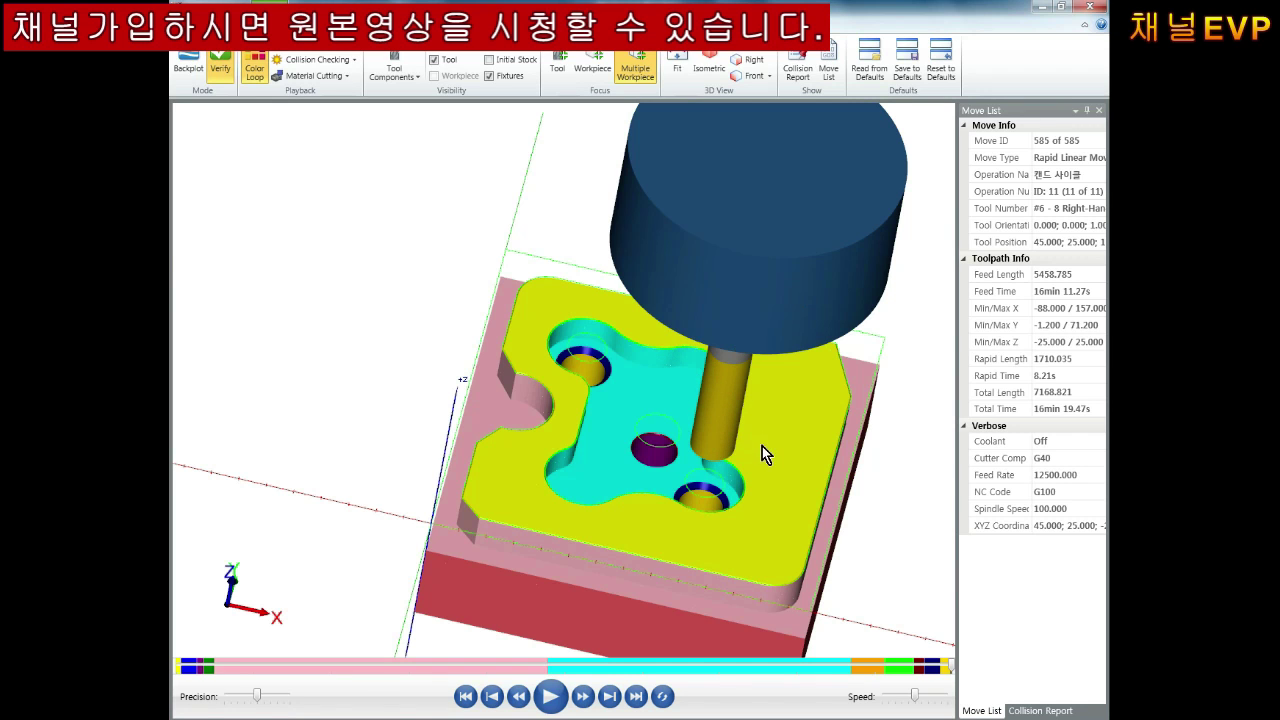
mouse_move(760, 469)
middle_mouse_down()
mouse_move(655, 415)
mouse_move(623, 434)
mouse_move(741, 322)
middle_mouse_up()
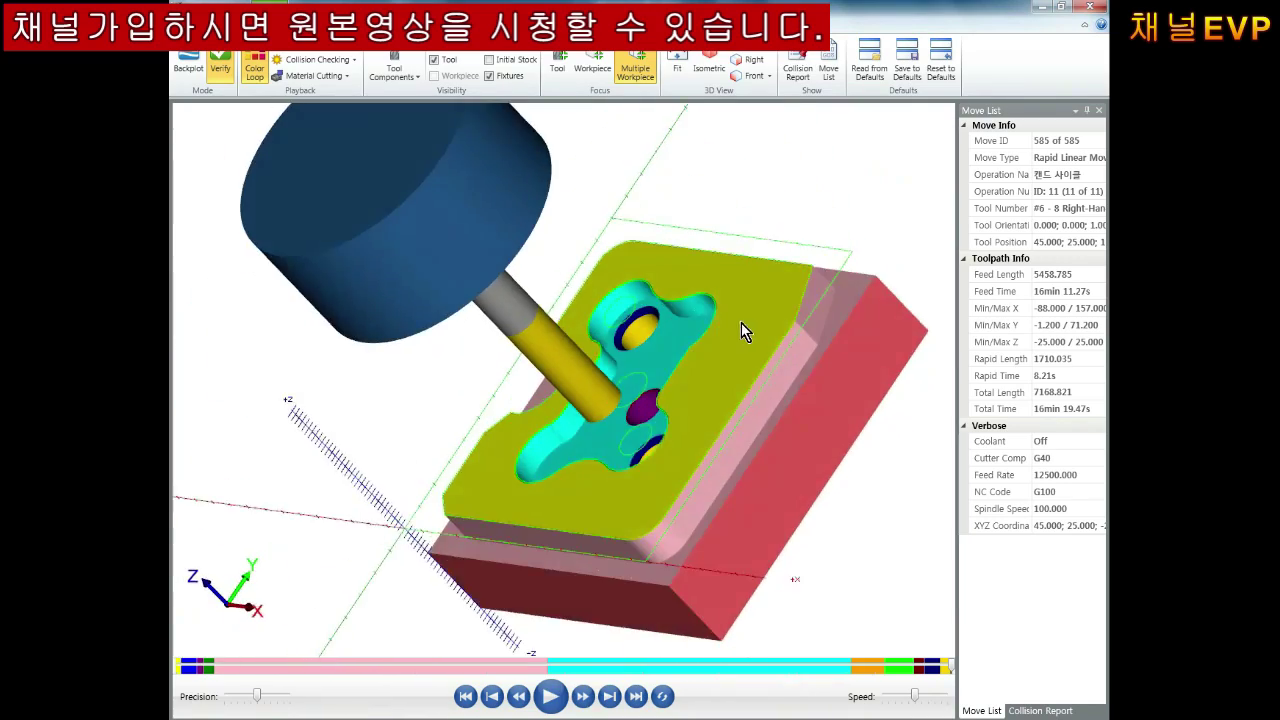
scroll(845, 289, "up", 3)
scroll(818, 306, "up", 2)
scroll(794, 318, "down", 3)
scroll(794, 318, "down", 3)
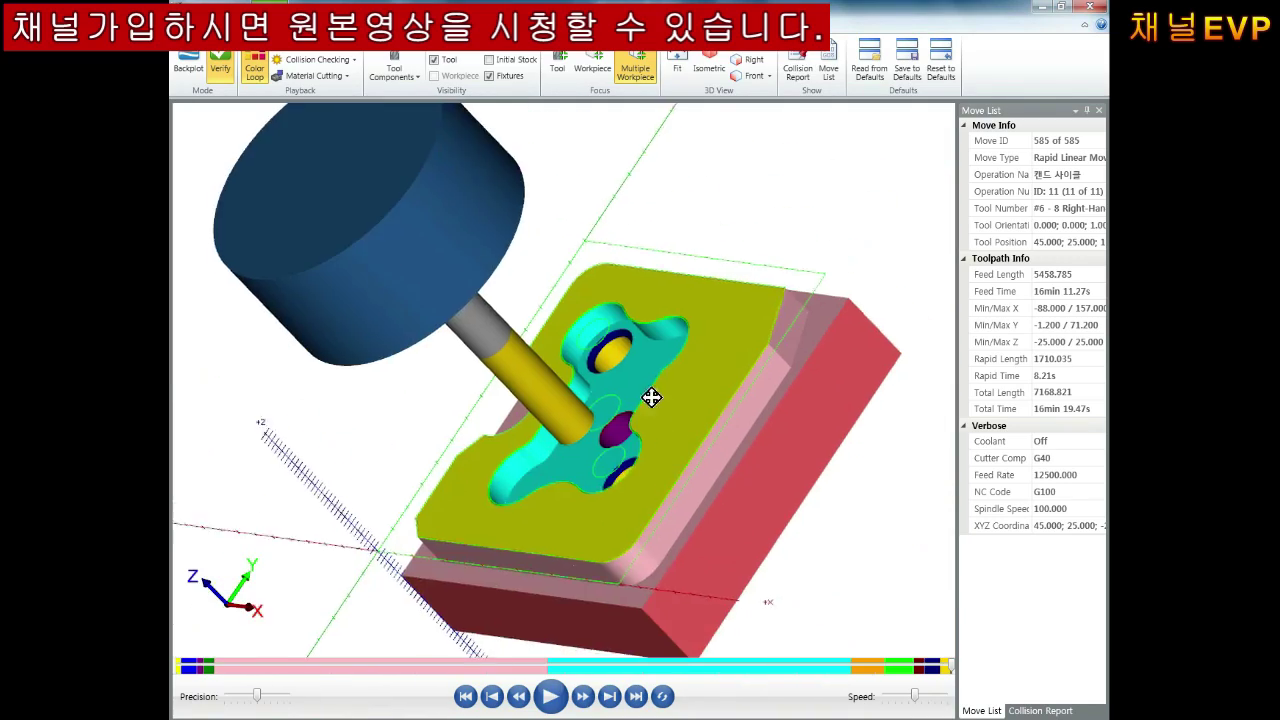
middle_click_drag(651, 397, 466, 440)
scroll(529, 360, "up", 2)
scroll(575, 330, "down", 2)
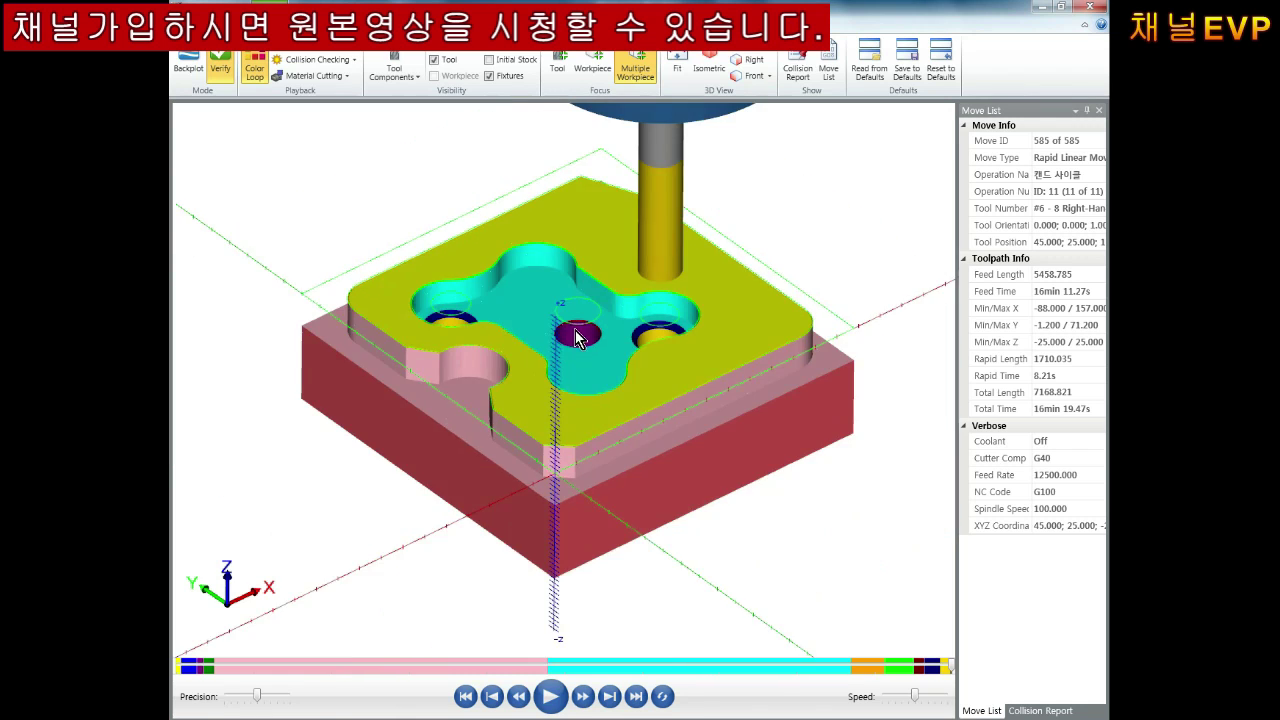
scroll(575, 330, "up", 2)
- Close the simulator and show the part in Top view, zoomed in to fill the screen
left_click(1088, 6)
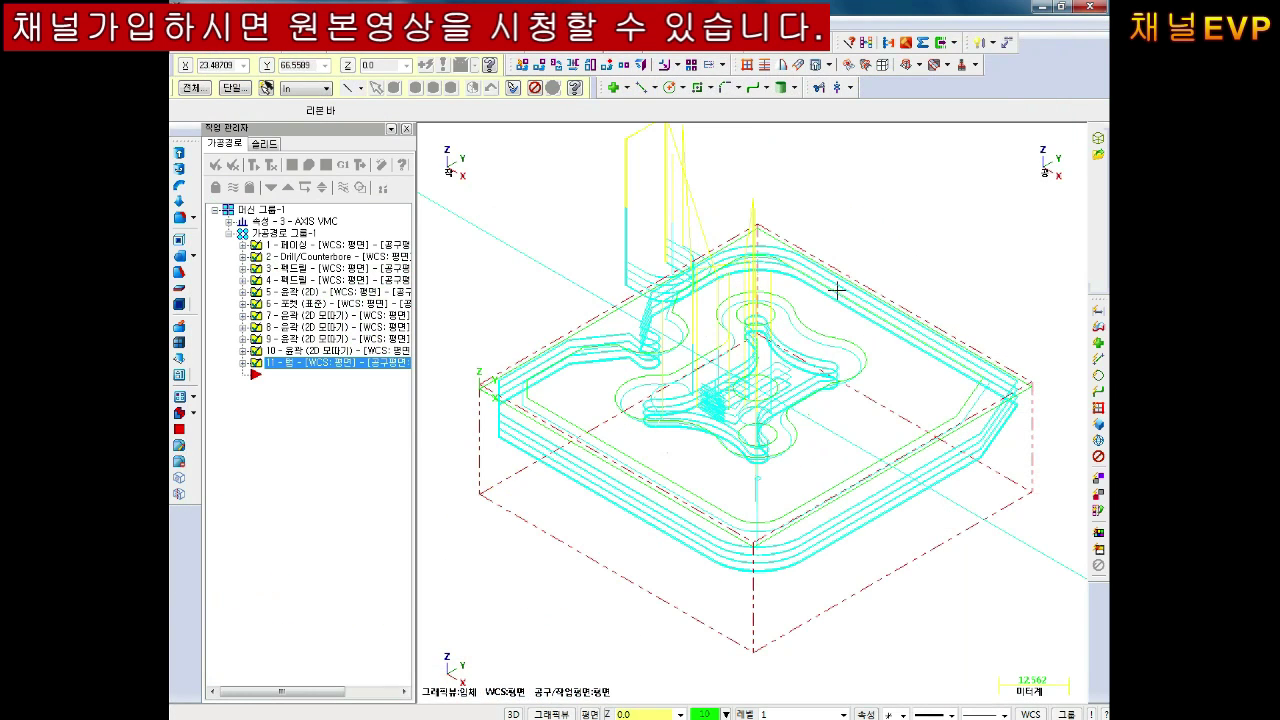
right_click(836, 289)
left_click(880, 340)
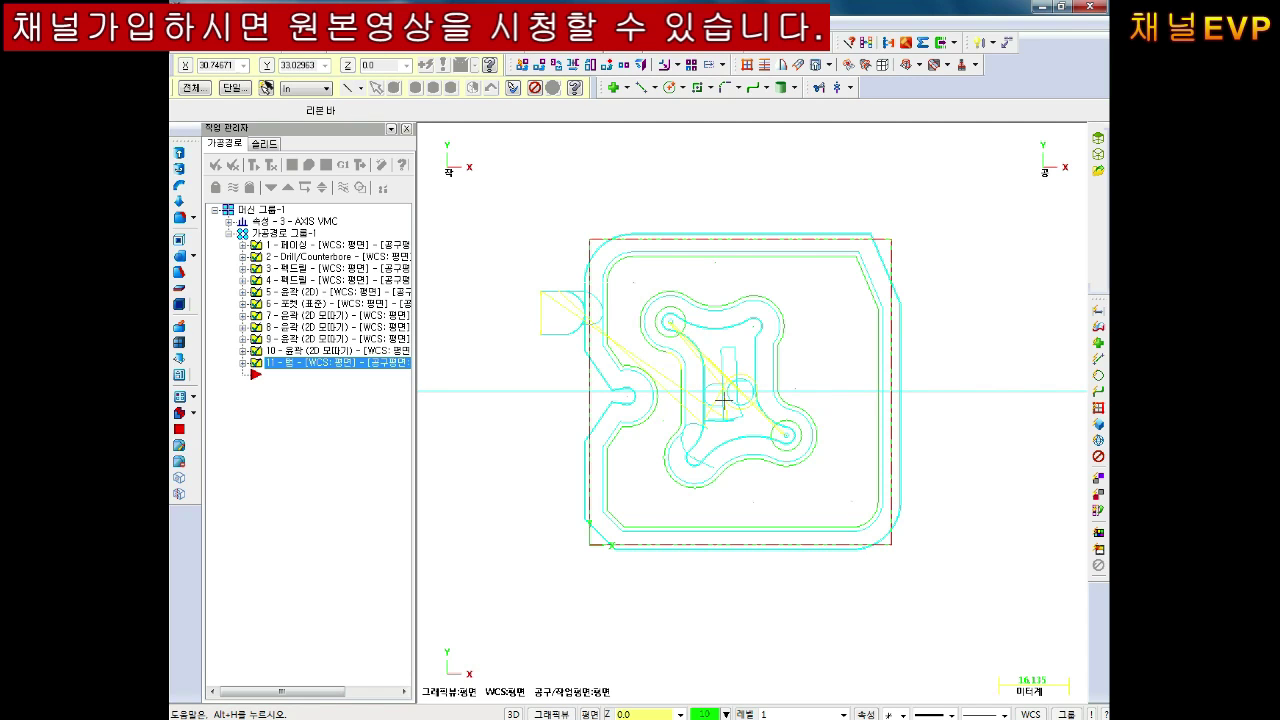
scroll(722, 400, "up", 1)
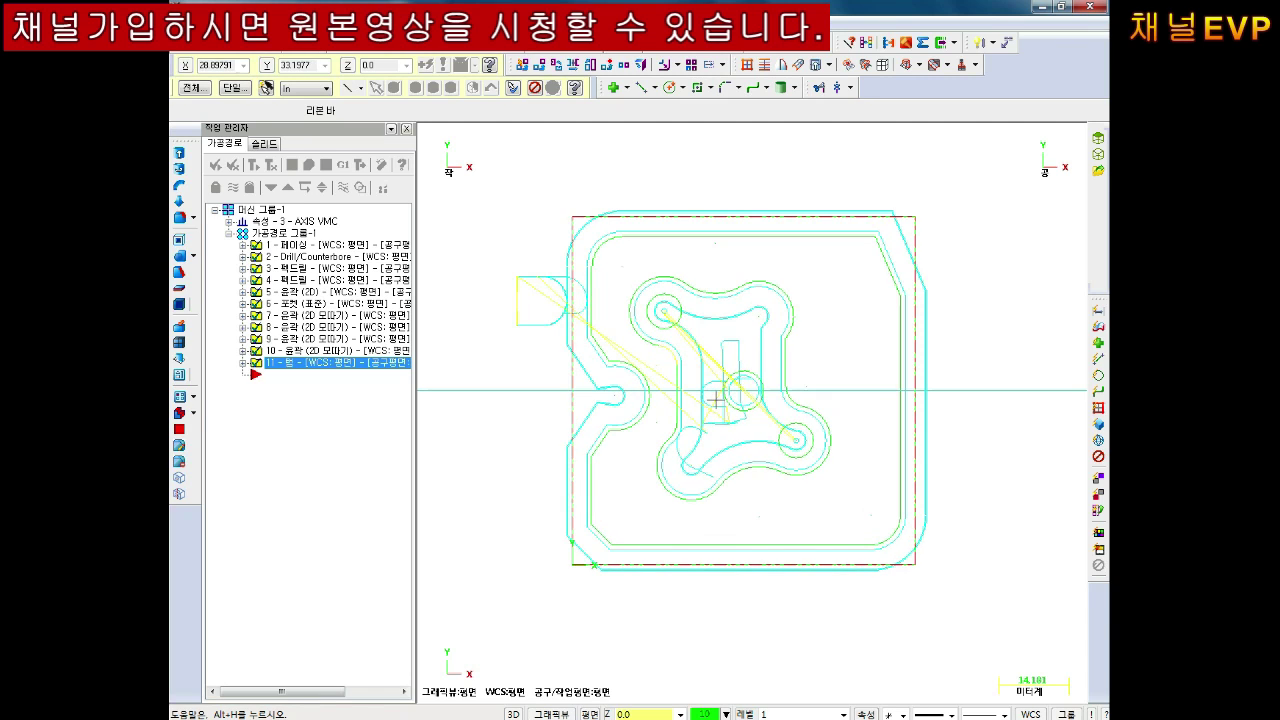
scroll(754, 369, "up", 1)
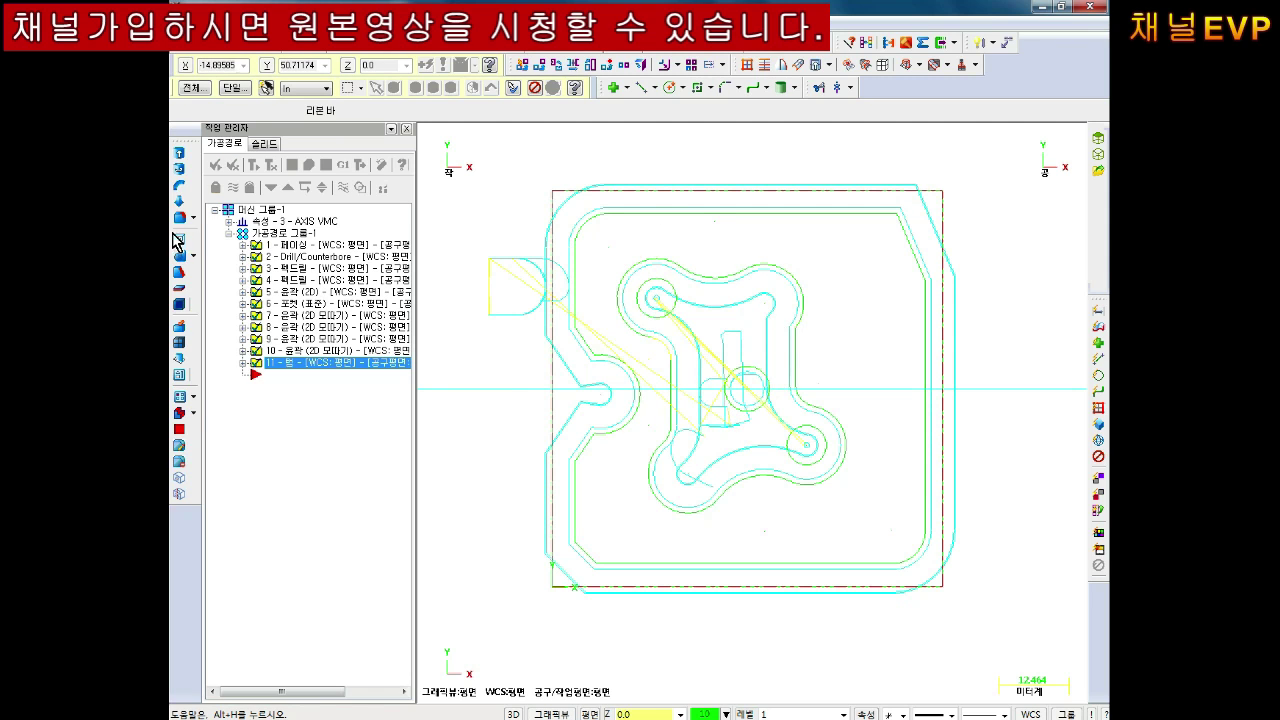
- Hide the toolpaths and orbit the plate into a steeper tilted 3D view
left_click(238, 192)
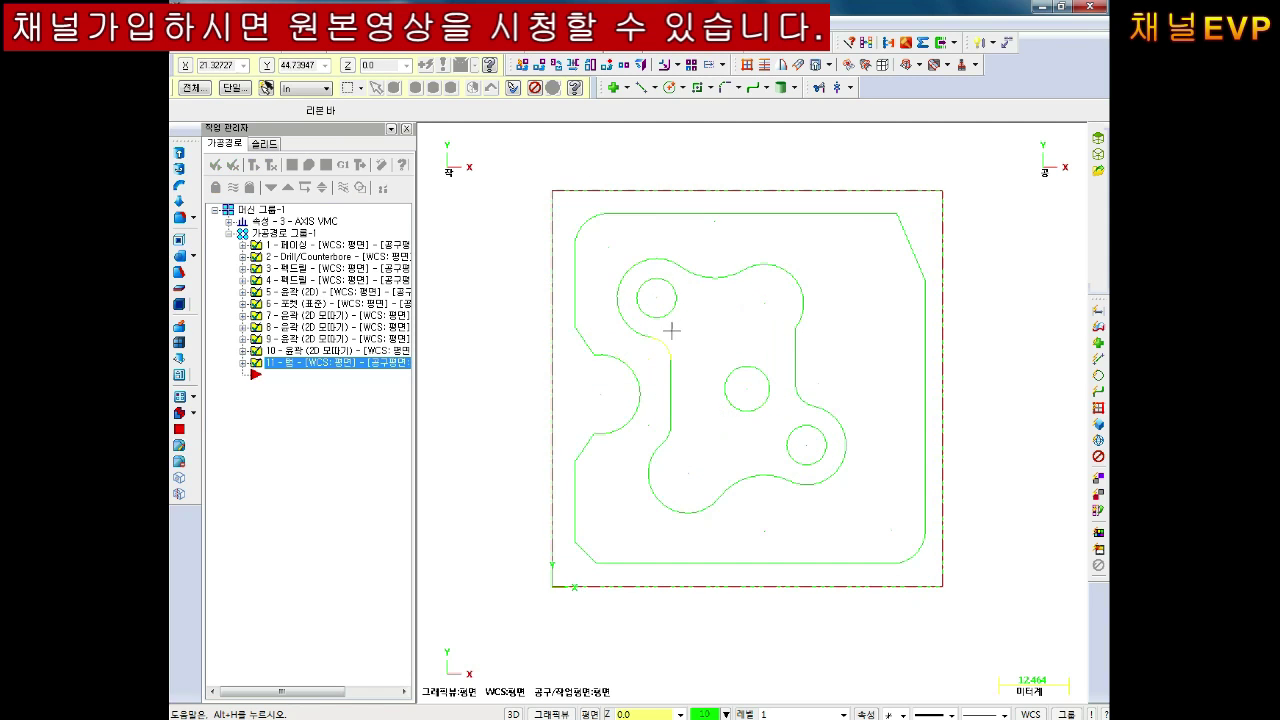
mouse_move(671, 329)
middle_mouse_down()
mouse_move(711, 391)
mouse_move(731, 374)
mouse_move(726, 303)
middle_mouse_up()
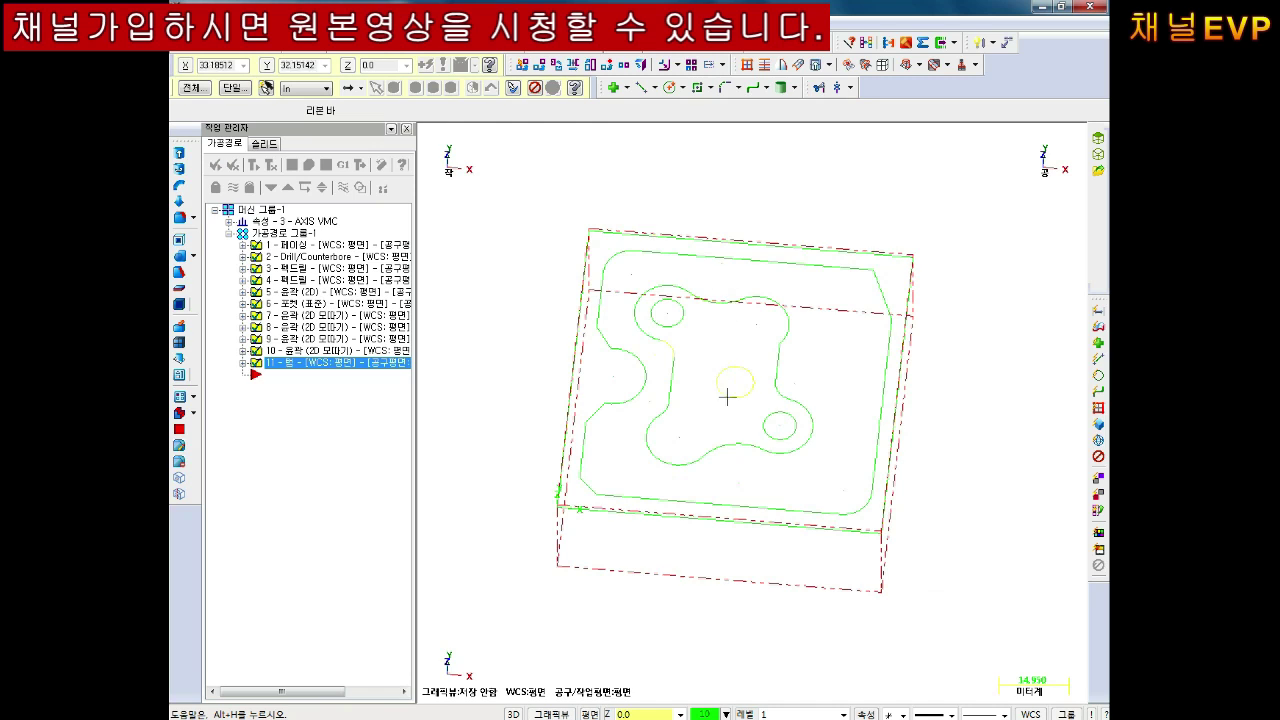
middle_click_drag(726, 391, 726, 346)
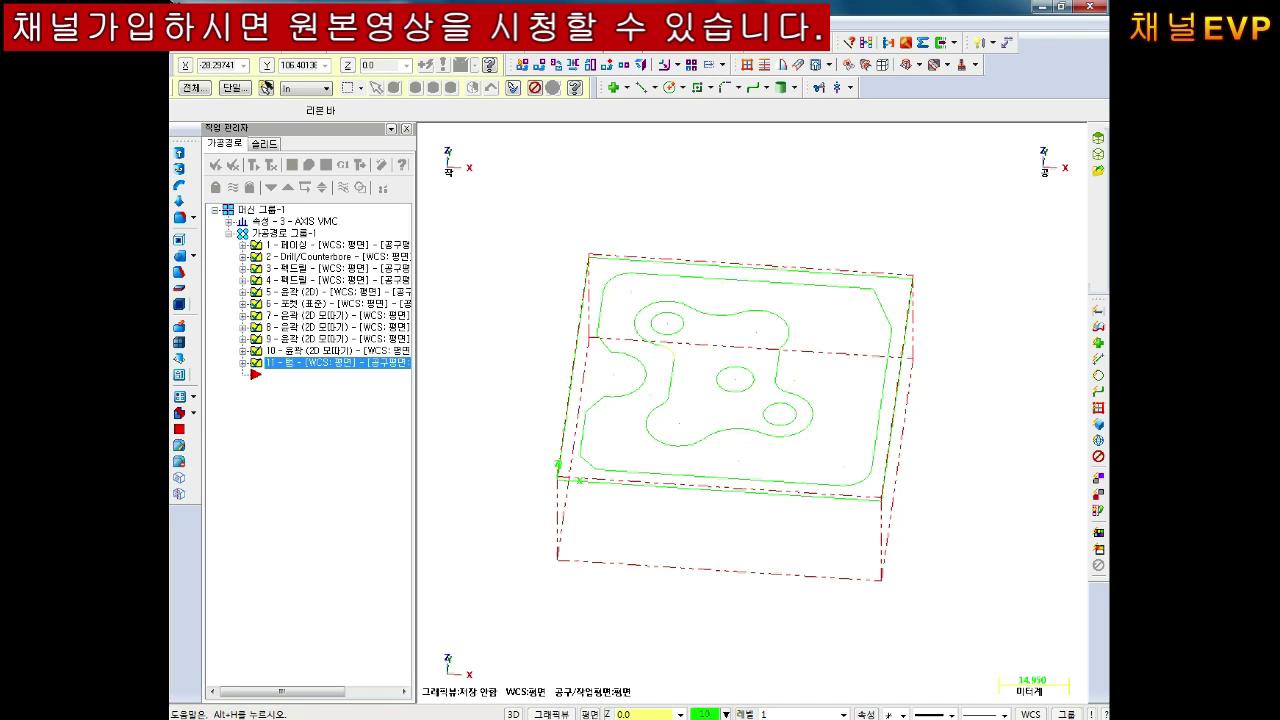
- Save the job as 2022-02-14-1 in D:\조립2021-12-20\마스터캠X교육
left_click(185, 42)
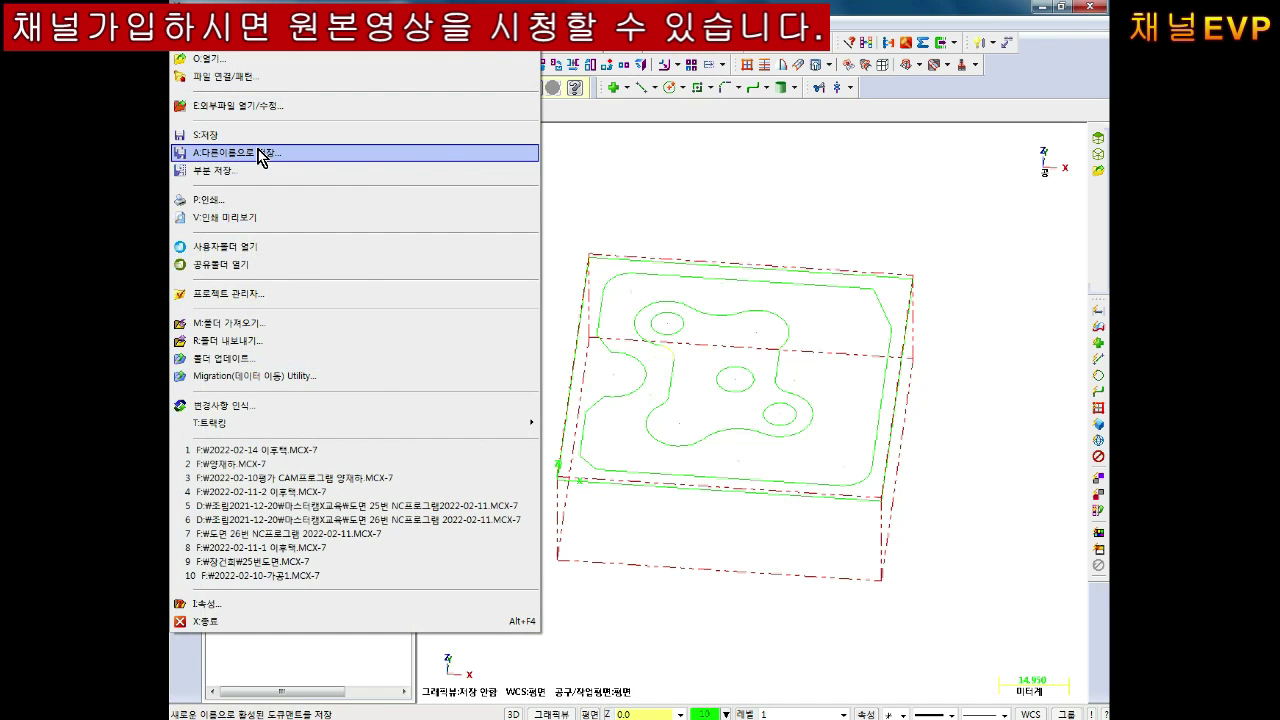
left_click(263, 150)
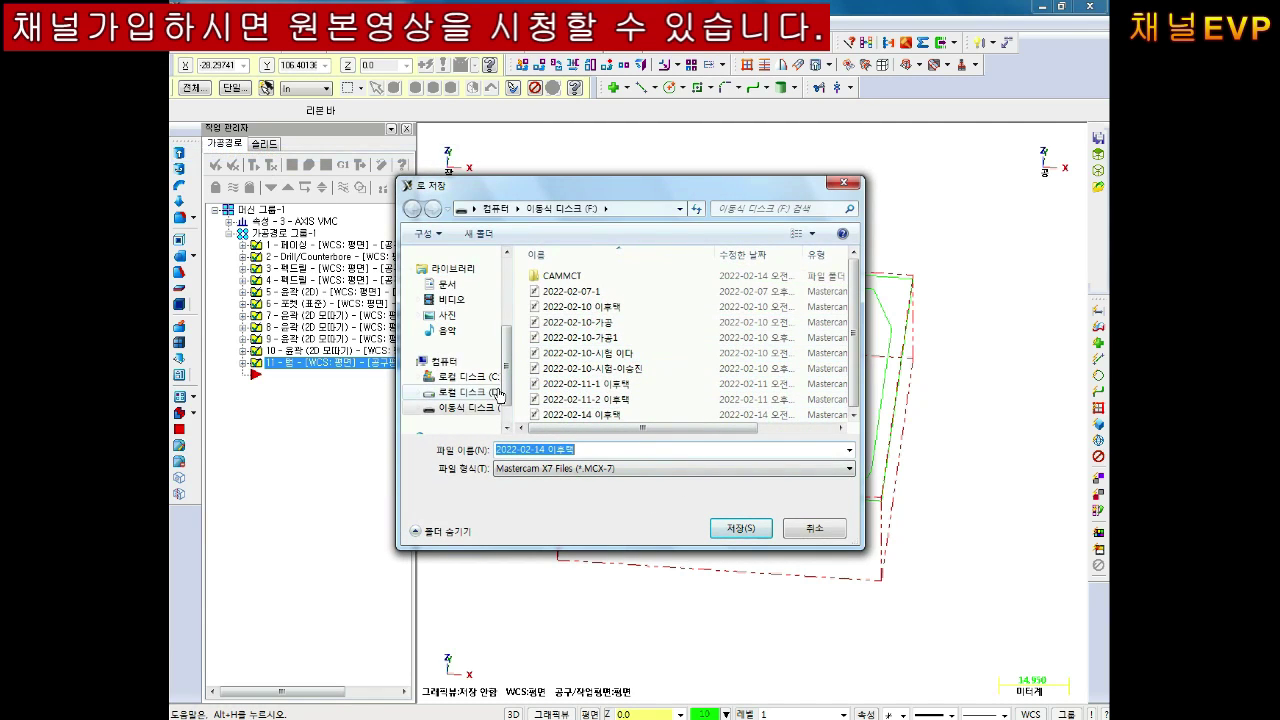
scroll(493, 395, "up", 5)
left_click(493, 395)
left_click(586, 386)
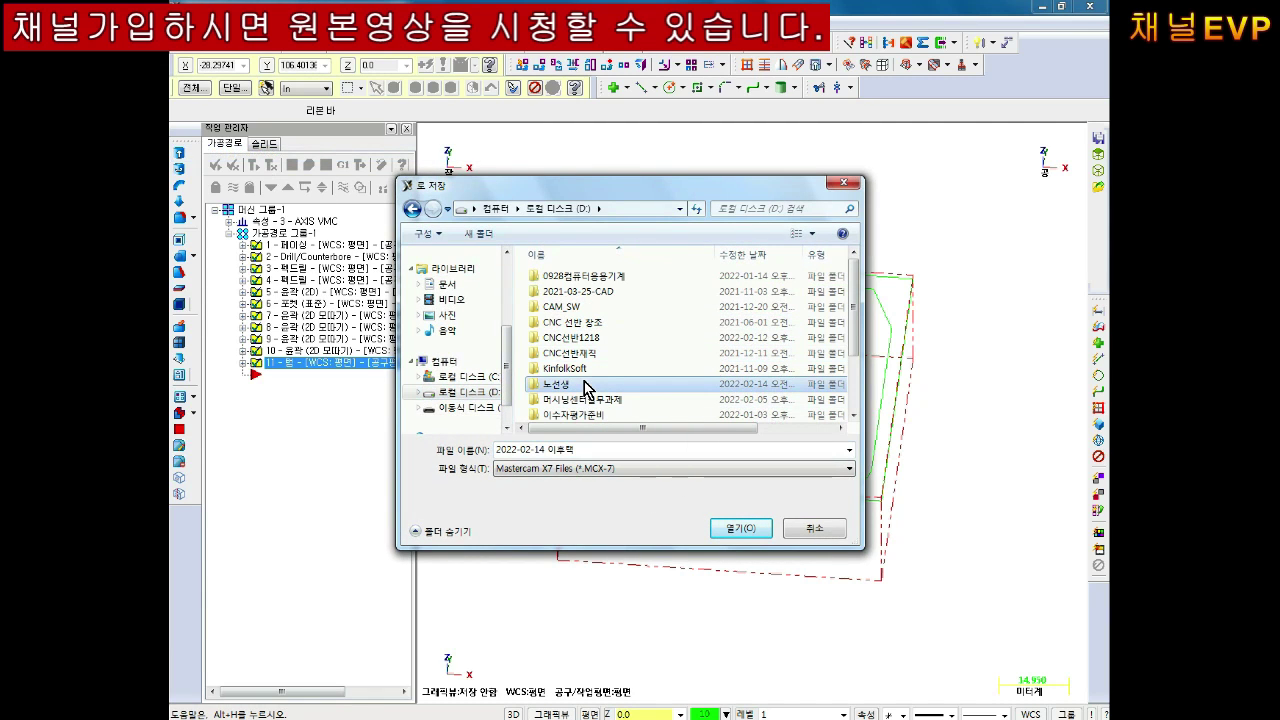
scroll(605, 405, "down", 2)
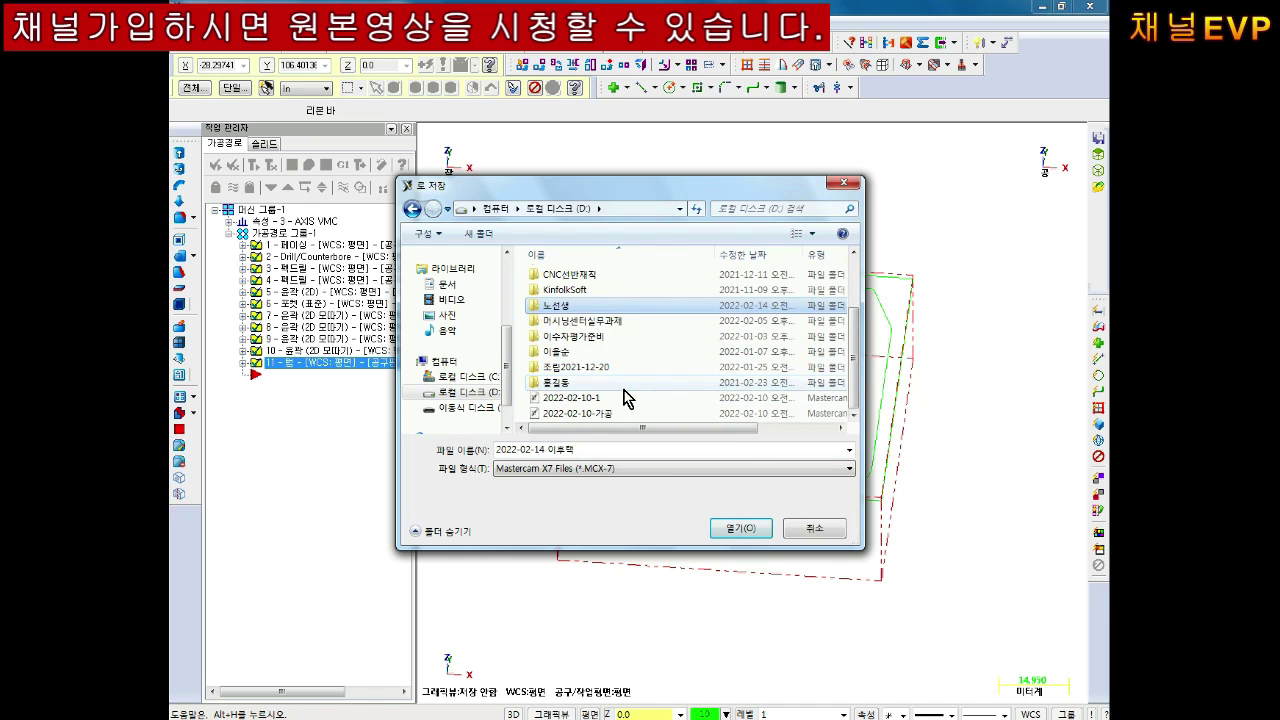
double_click(590, 367)
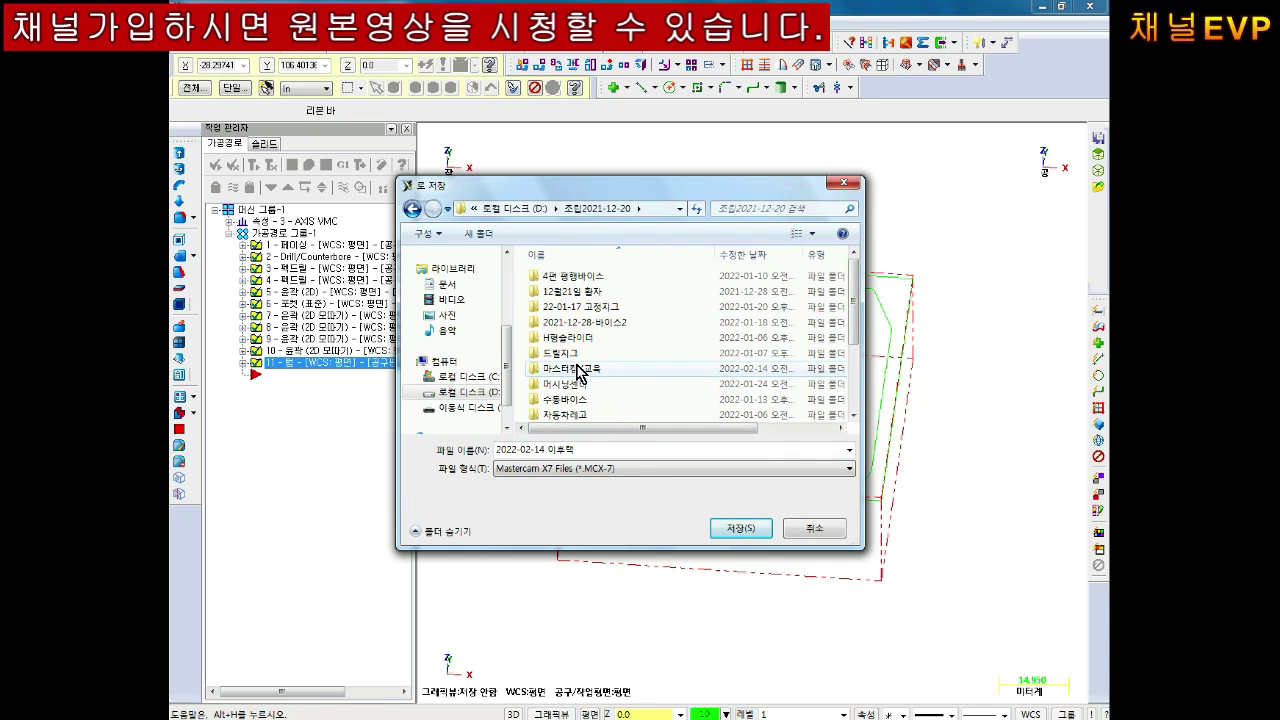
double_click(592, 370)
left_click(608, 450)
left_click(617, 450)
type("-1")
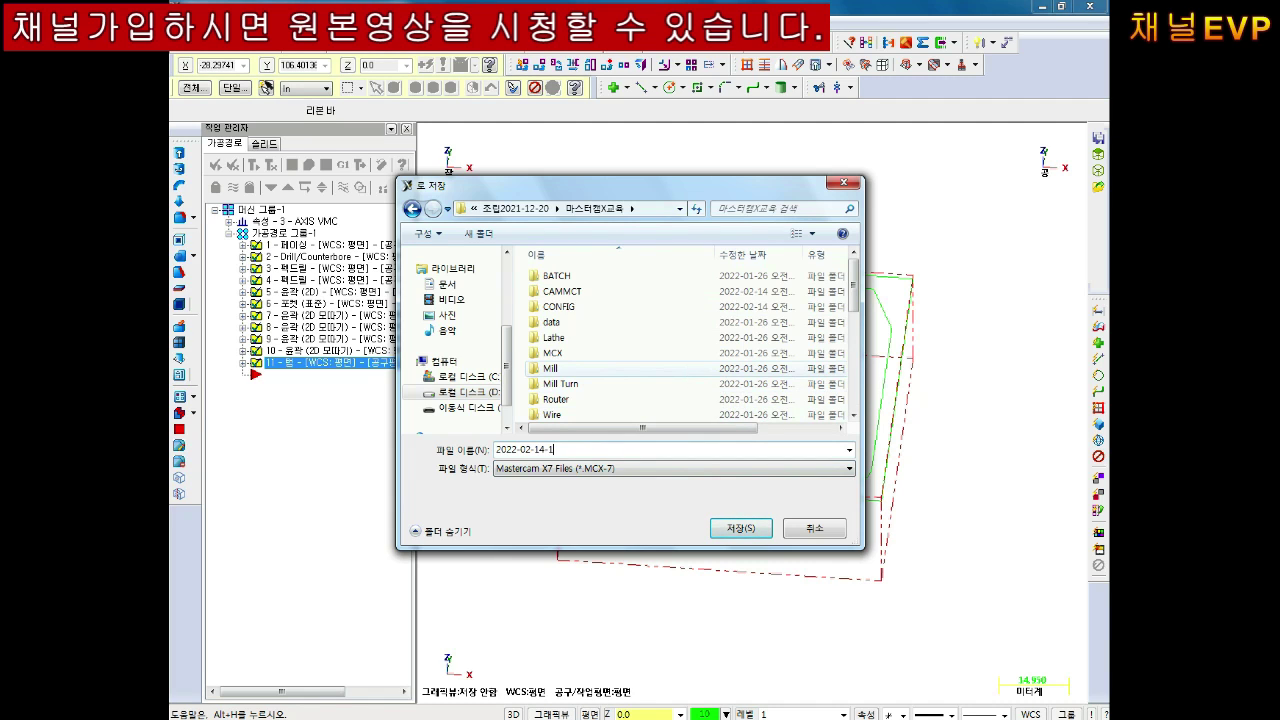
key("Return")
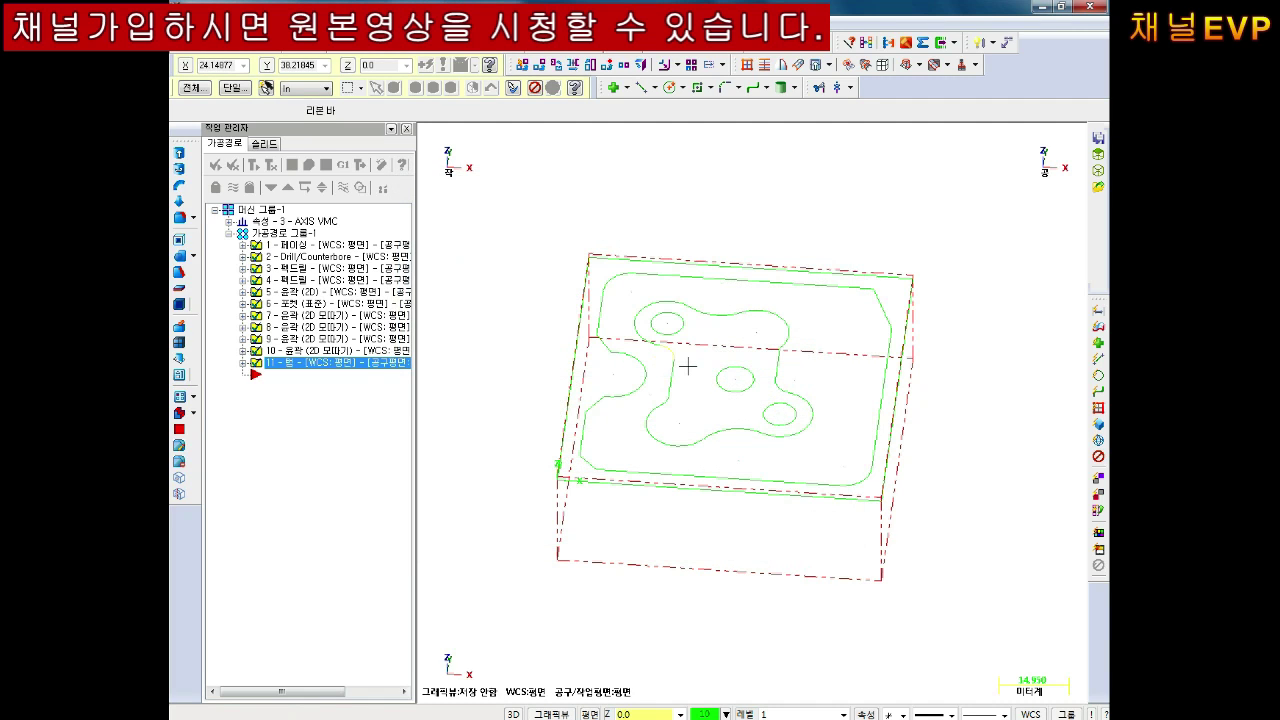
- Select all 11 operations in the toolpath group, delete them and confirm
left_click(230, 234)
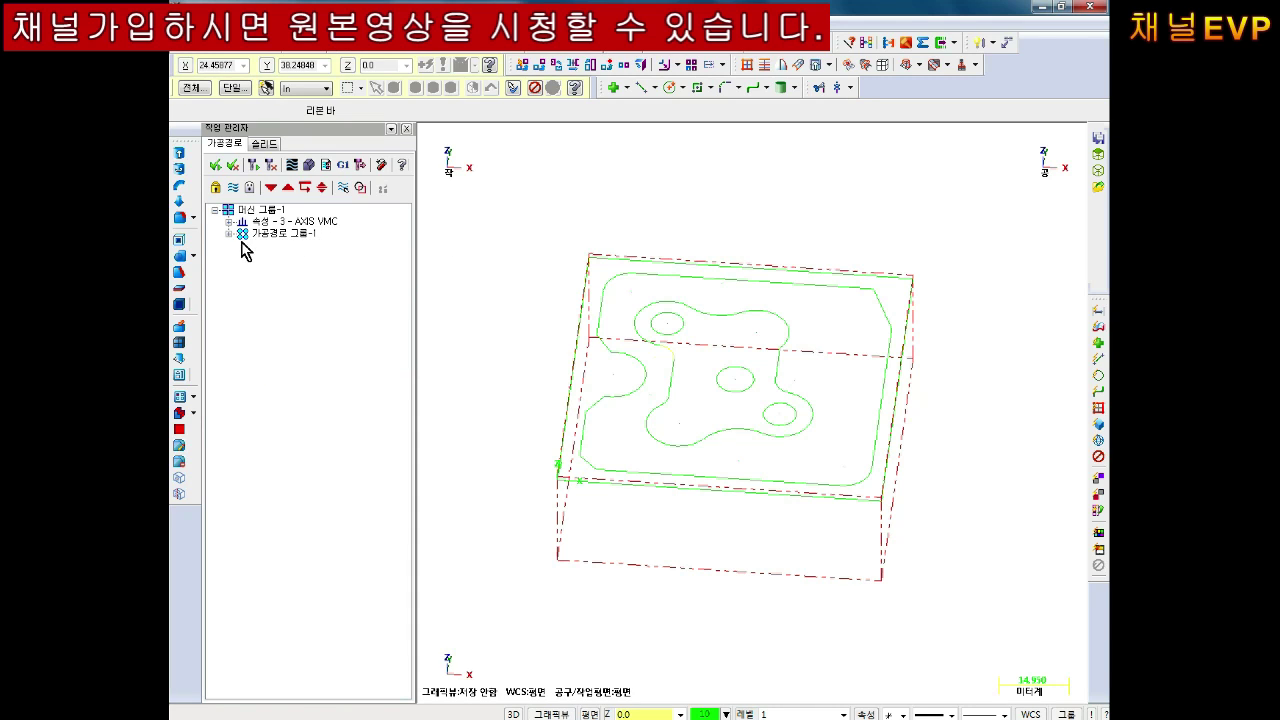
left_click(229, 234)
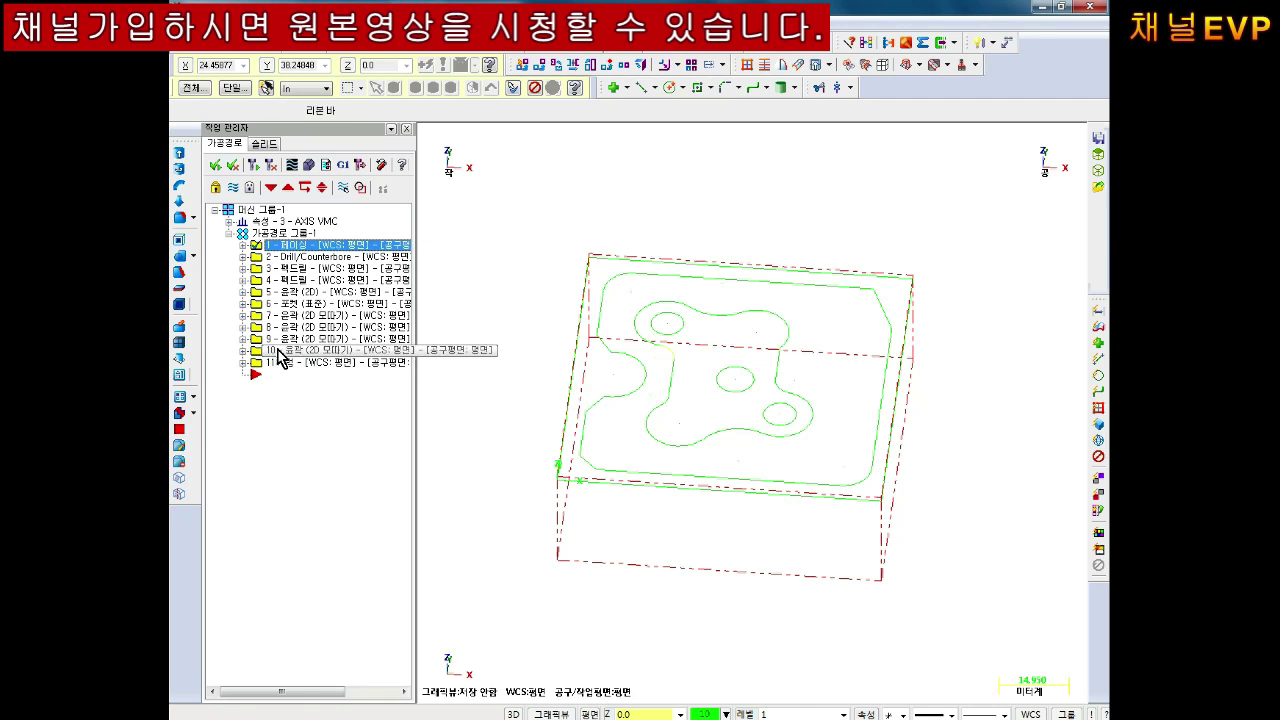
left_click(229, 234)
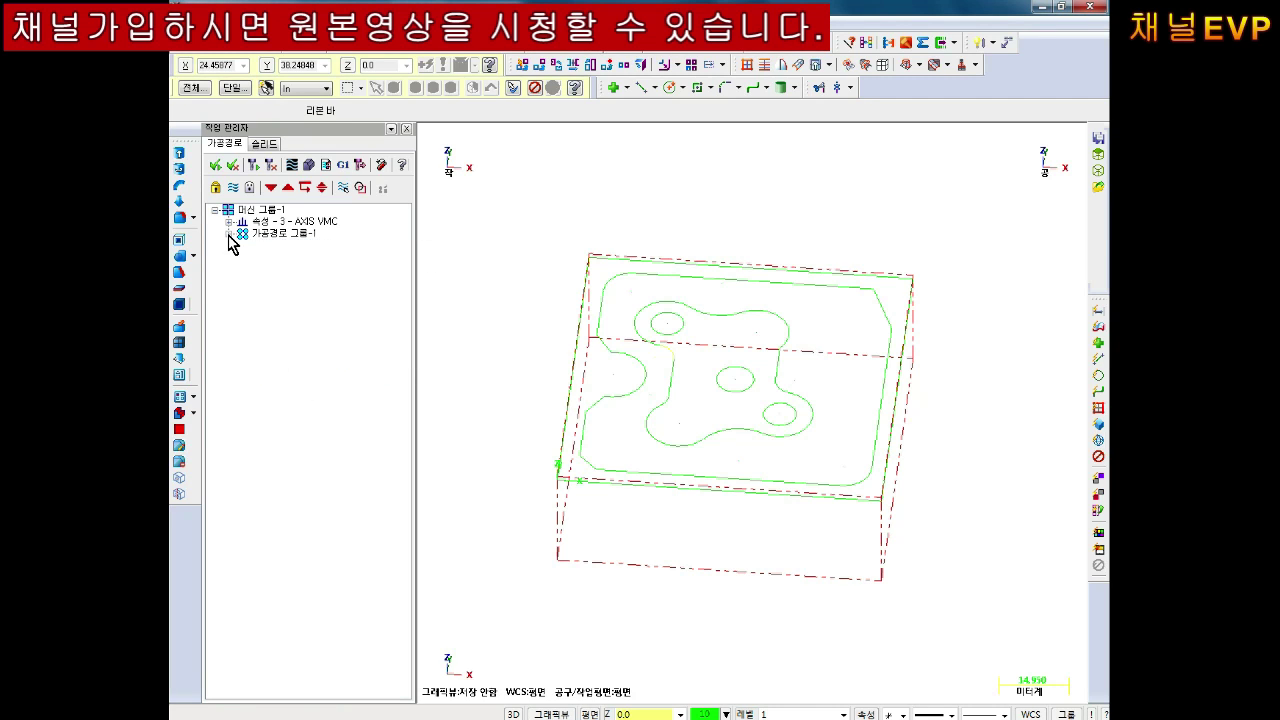
left_click(229, 234)
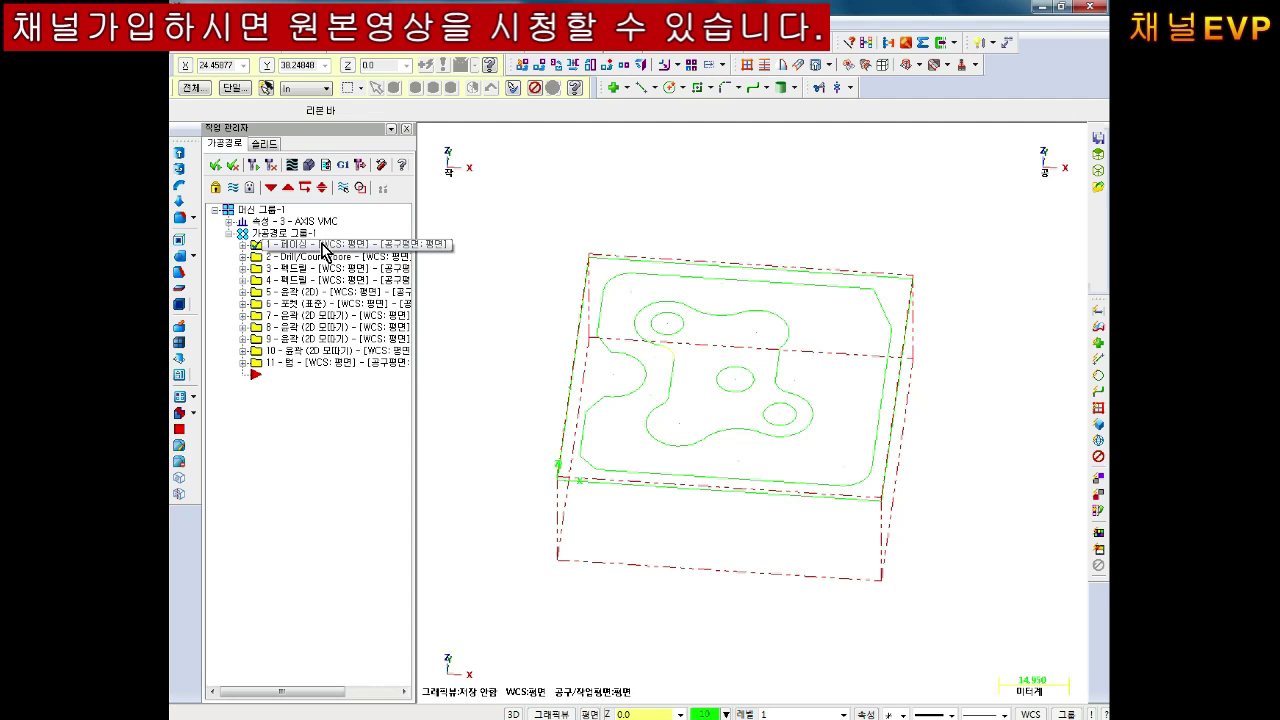
left_click(316, 366, "shift")
key("Delete")
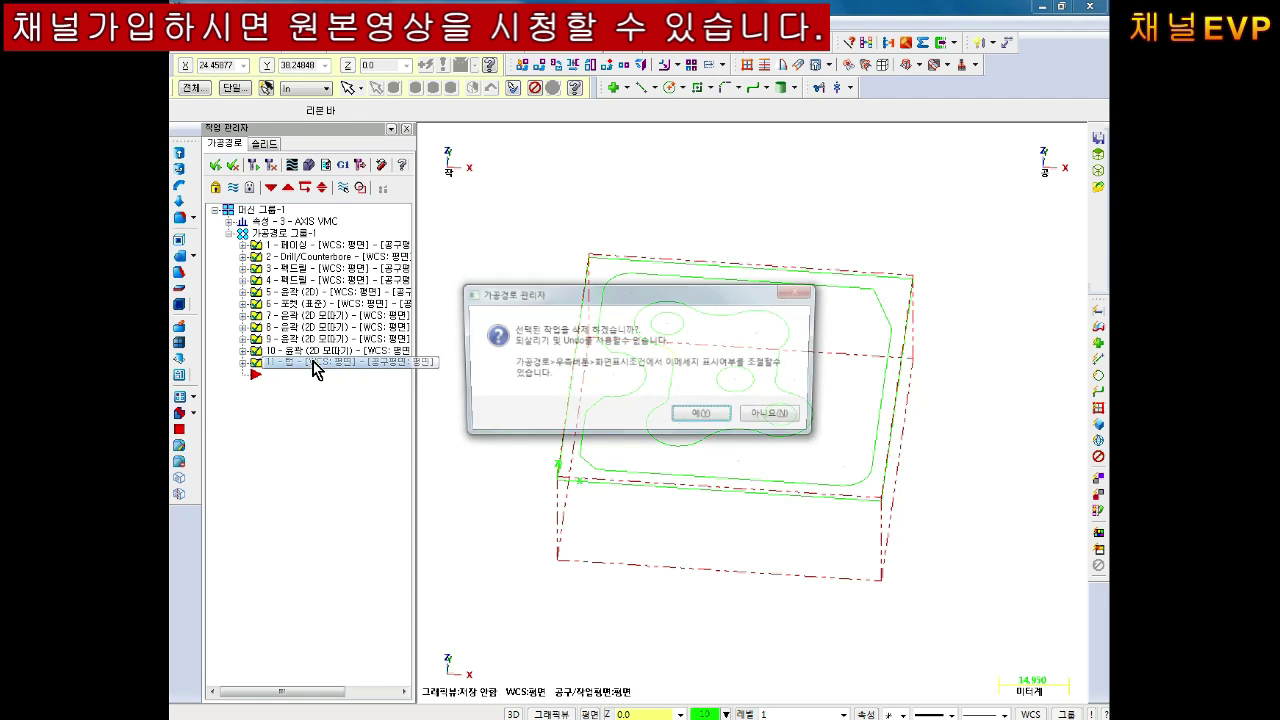
left_click(688, 416)
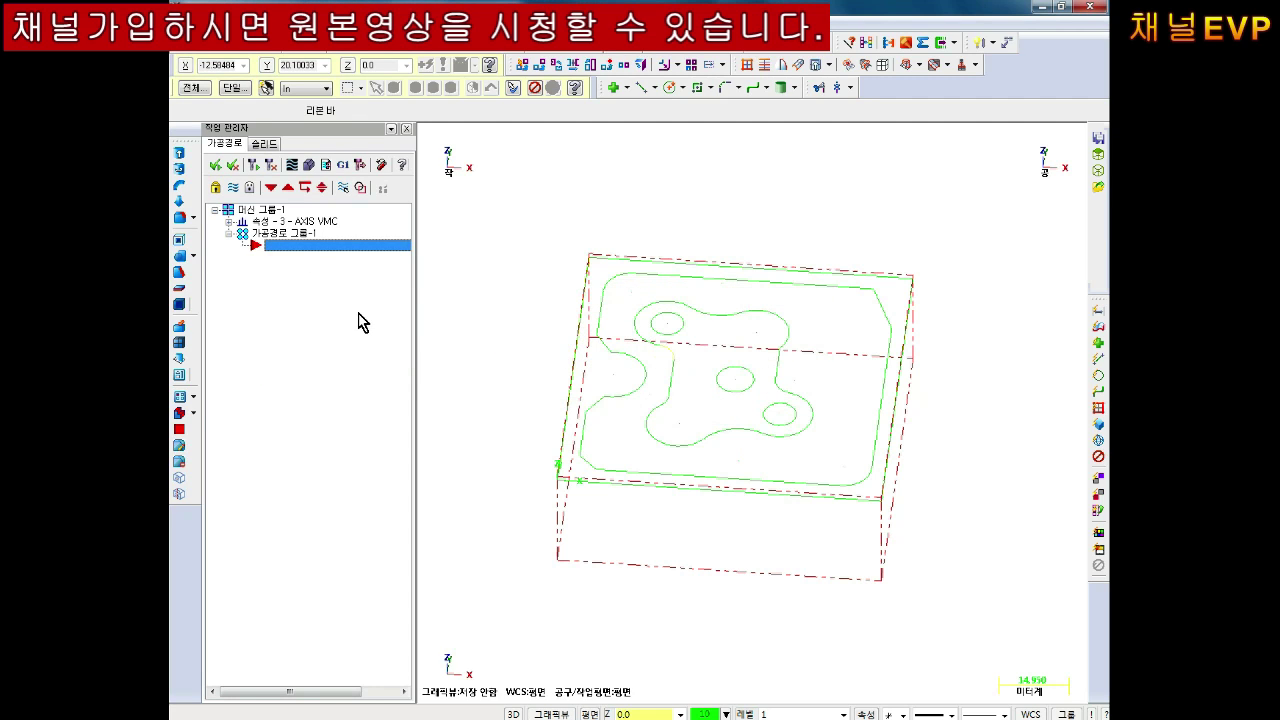
scroll(763, 380, "up", 1)
scroll(763, 380, "up", 1)
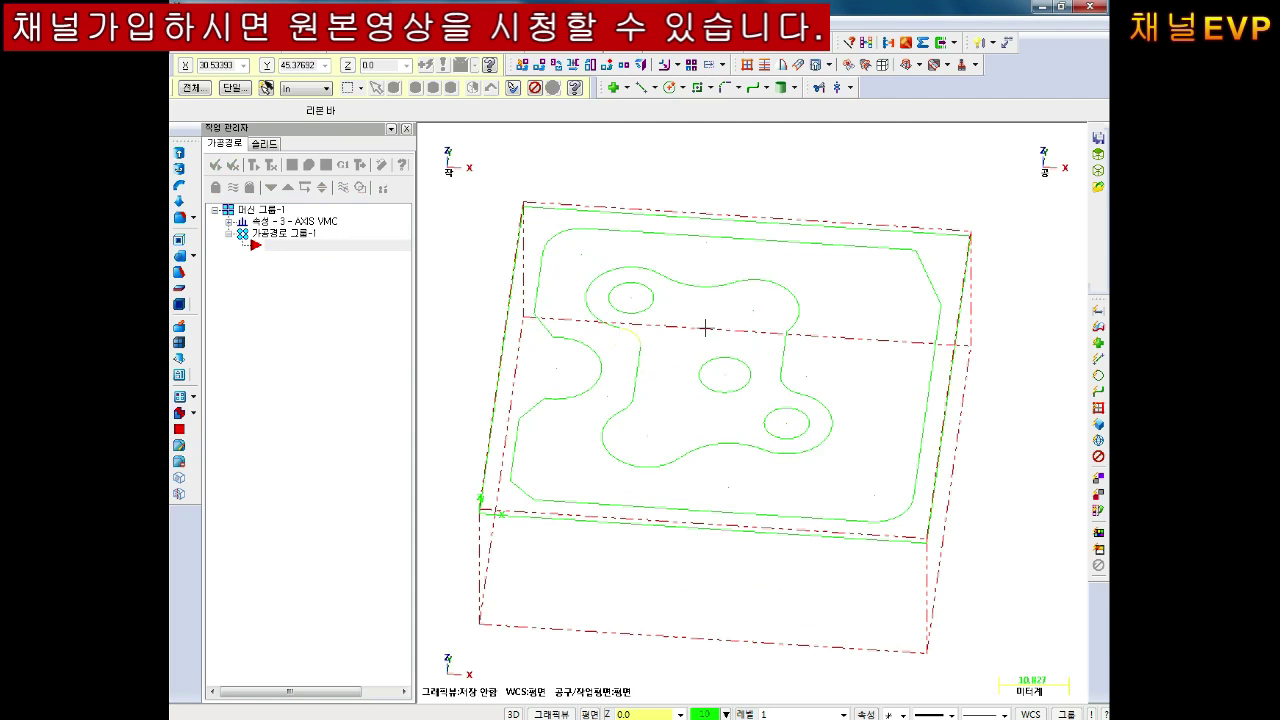
- Uncheck Display in the machine group's Stock Setup and apply it, hiding the stock box
left_click(340, 245)
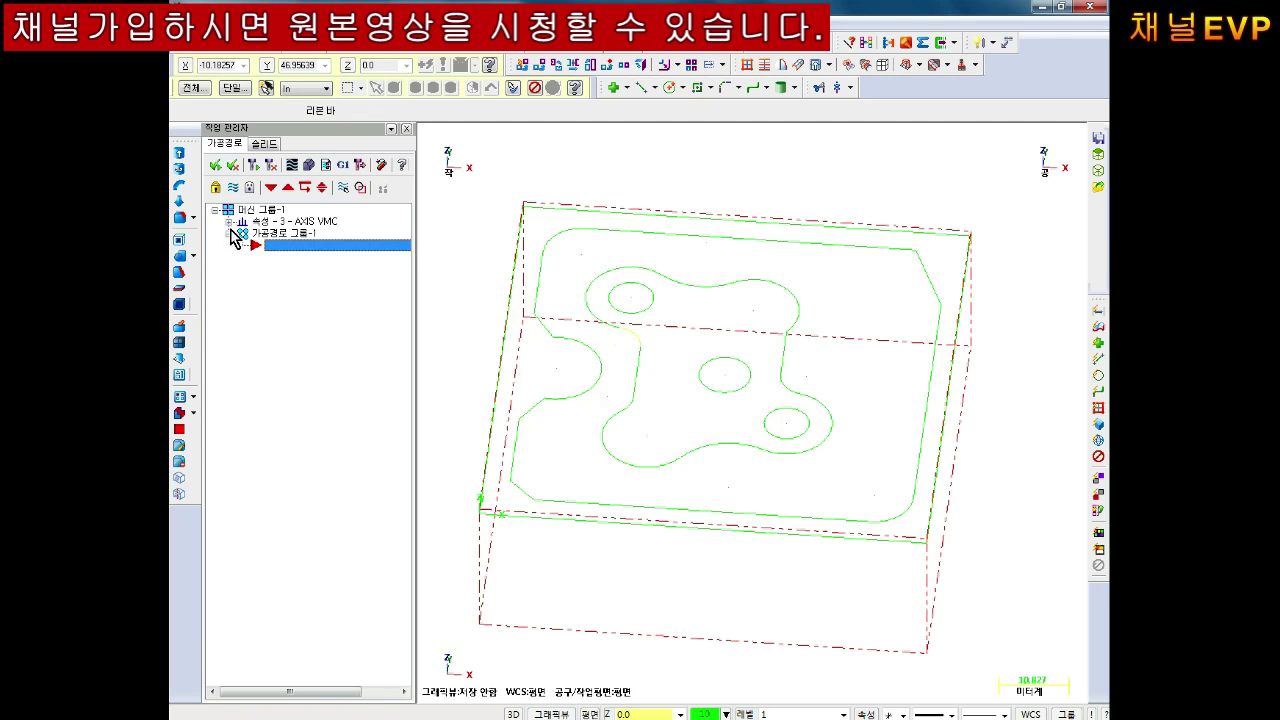
left_click(229, 221)
left_click(284, 256)
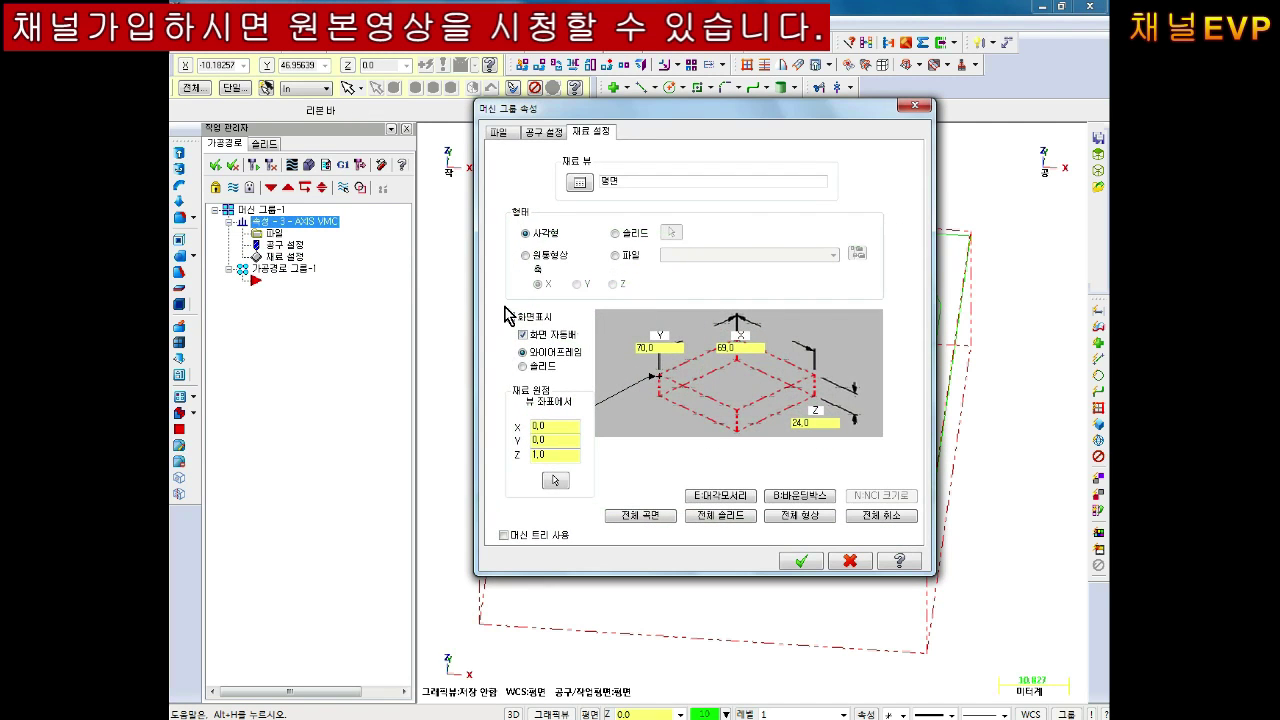
left_click(521, 319)
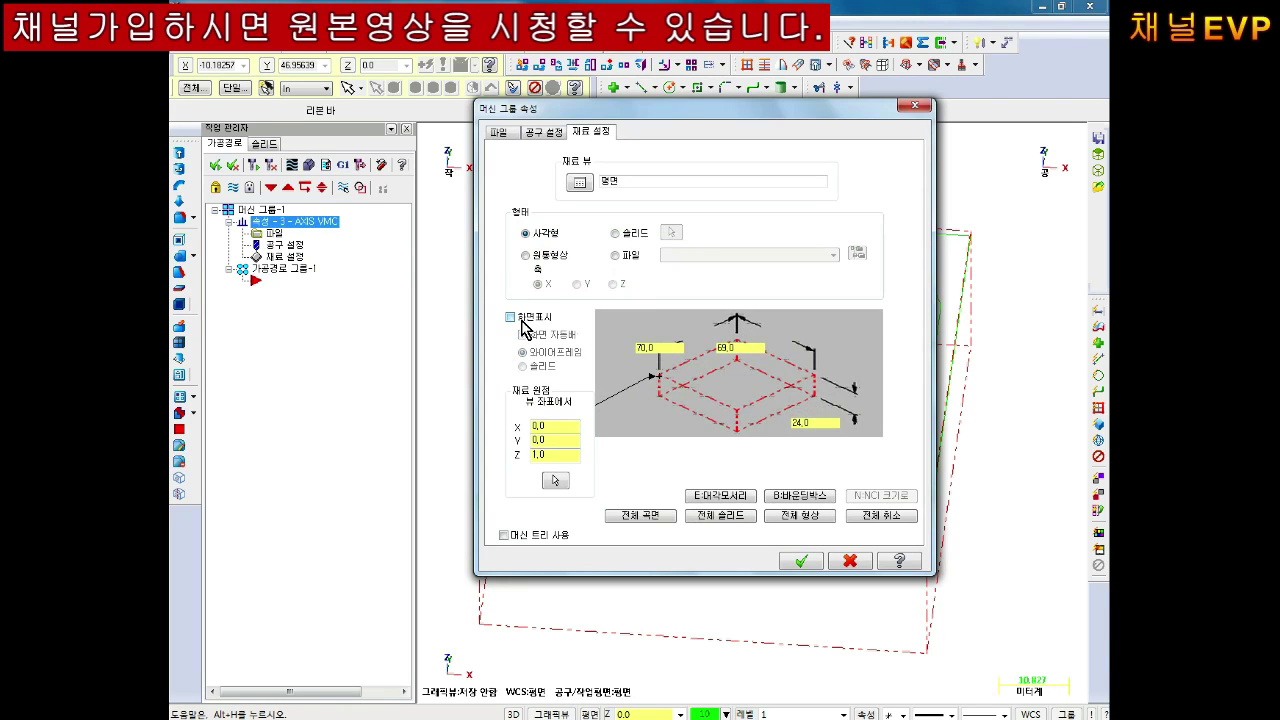
left_click(527, 326)
left_click(530, 329)
left_click(535, 326)
left_click(803, 561)
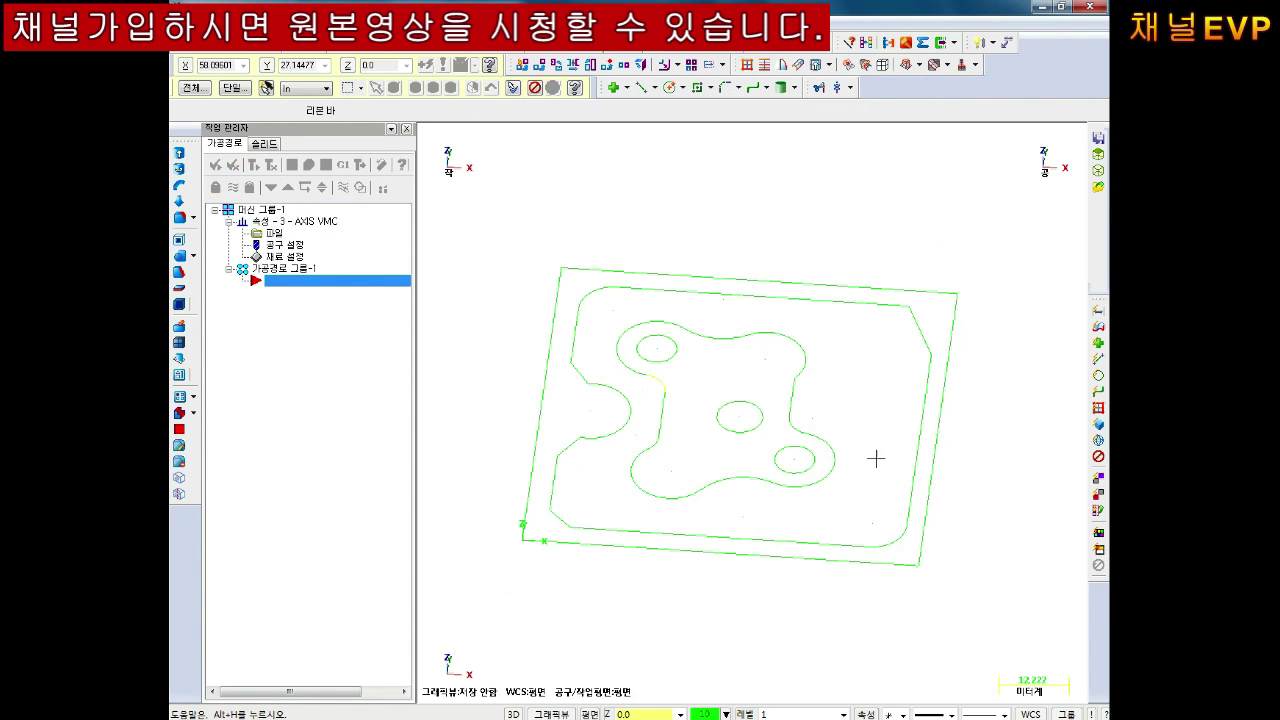
left_click(265, 278)
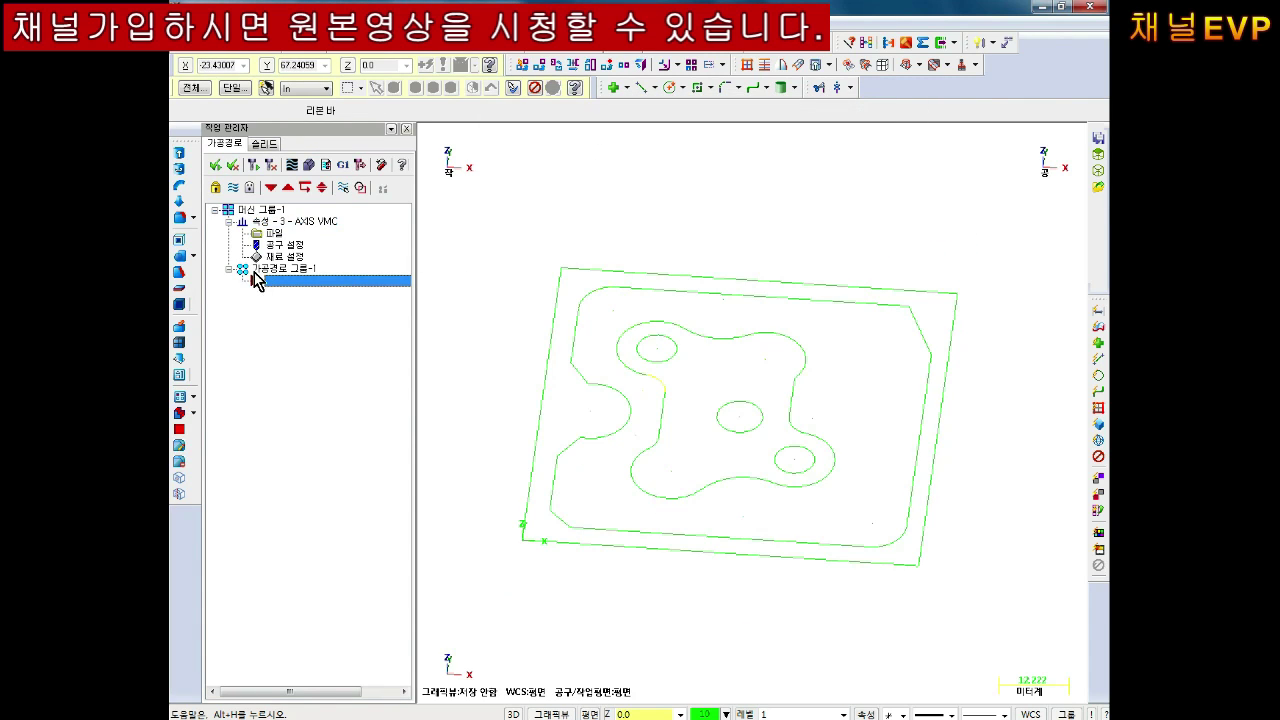